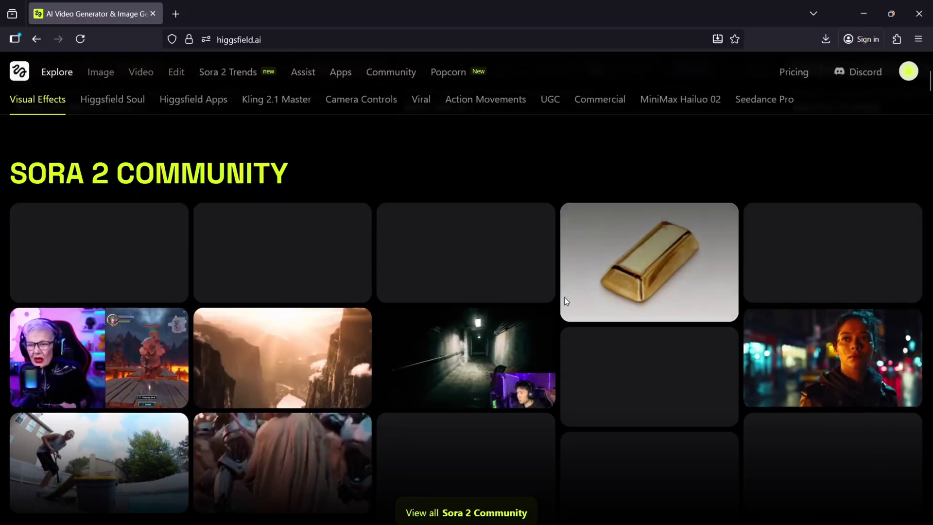
{"action": "scroll", "coordinate": [564, 297], "scroll_direction": "down", "scroll_amount": 4}
{"action": "scroll", "coordinate": [565, 296], "scroll_direction": "down", "scroll_amount": 5}
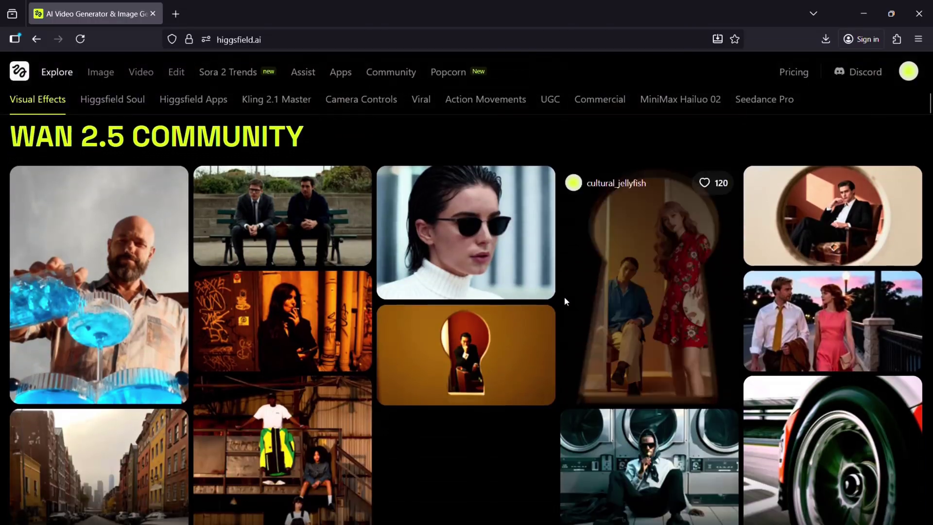
{"action": "scroll", "coordinate": [564, 297], "scroll_direction": "down", "scroll_amount": 5}
{"action": "scroll", "coordinate": [565, 297], "scroll_direction": "down", "scroll_amount": 1}
{"action": "scroll", "coordinate": [565, 297], "scroll_direction": "down", "scroll_amount": 5}
{"action": "scroll", "coordinate": [565, 297], "scroll_direction": "down", "scroll_amount": 2}
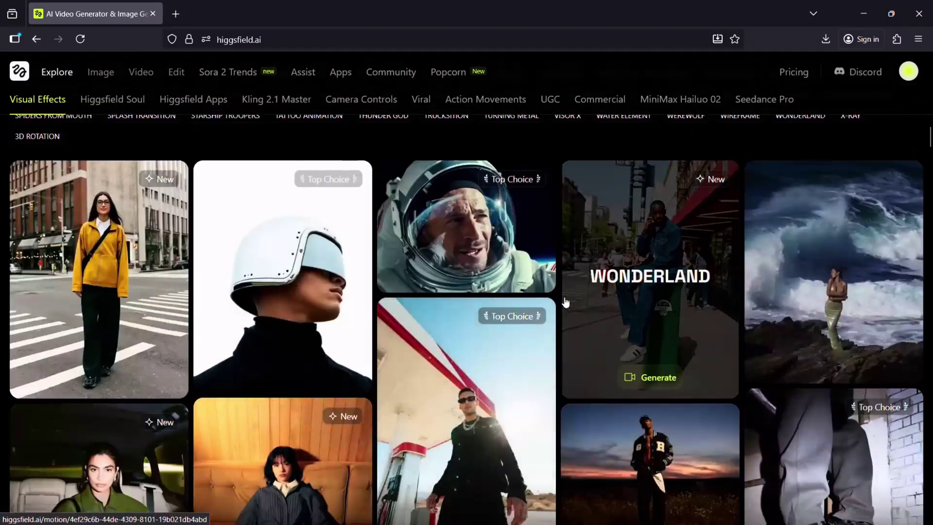
{"action": "scroll", "coordinate": [565, 297], "scroll_direction": "down", "scroll_amount": 5}
{"action": "scroll", "coordinate": [565, 297], "scroll_direction": "down", "scroll_amount": 2}
{"action": "scroll", "coordinate": [565, 297], "scroll_direction": "down", "scroll_amount": 5}
{"action": "scroll", "coordinate": [565, 296], "scroll_direction": "down", "scroll_amount": 3}
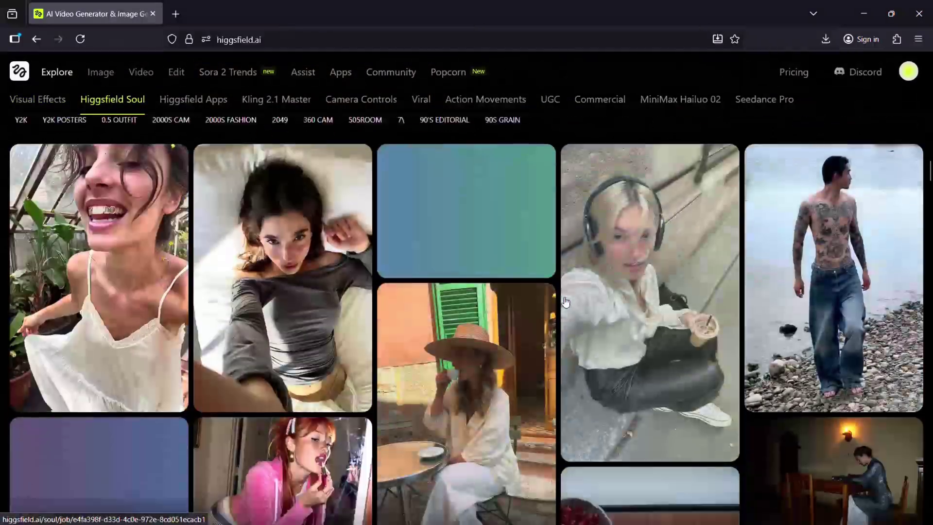
{"action": "scroll", "coordinate": [564, 297], "scroll_direction": "down", "scroll_amount": 5}
{"action": "scroll", "coordinate": [562, 296], "scroll_direction": "down", "scroll_amount": 5}
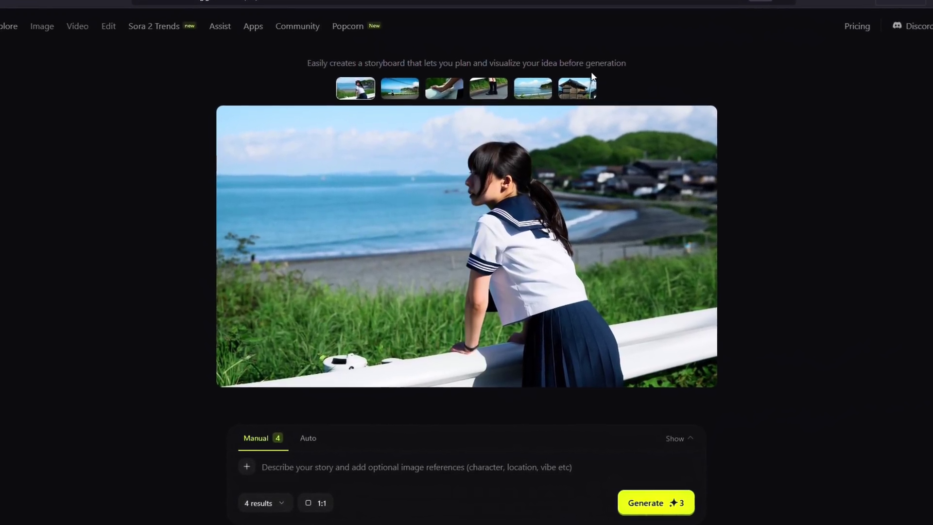
Preview each example storyboard shot, ending back on the girl at the railing.
{"action": "left_click", "coordinate": [398, 80]}
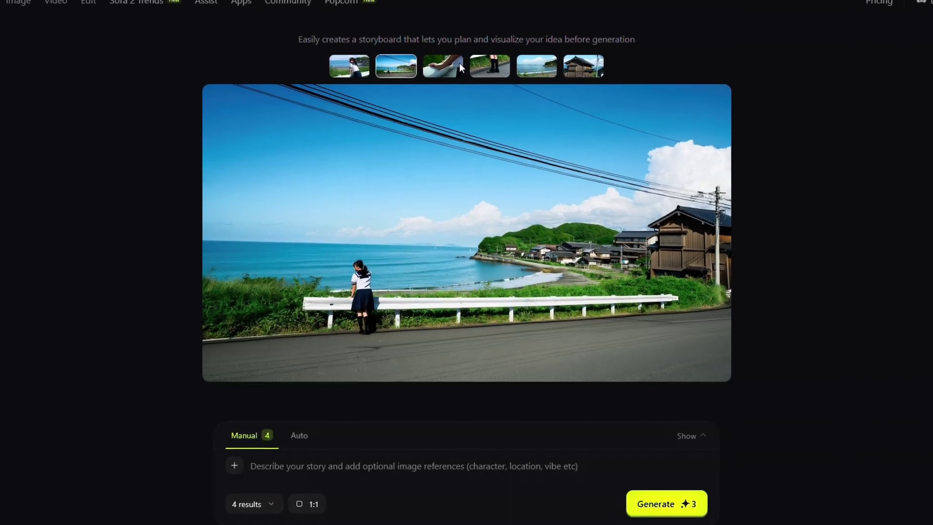
{"action": "left_click", "coordinate": [443, 62]}
{"action": "left_click", "coordinate": [485, 45]}
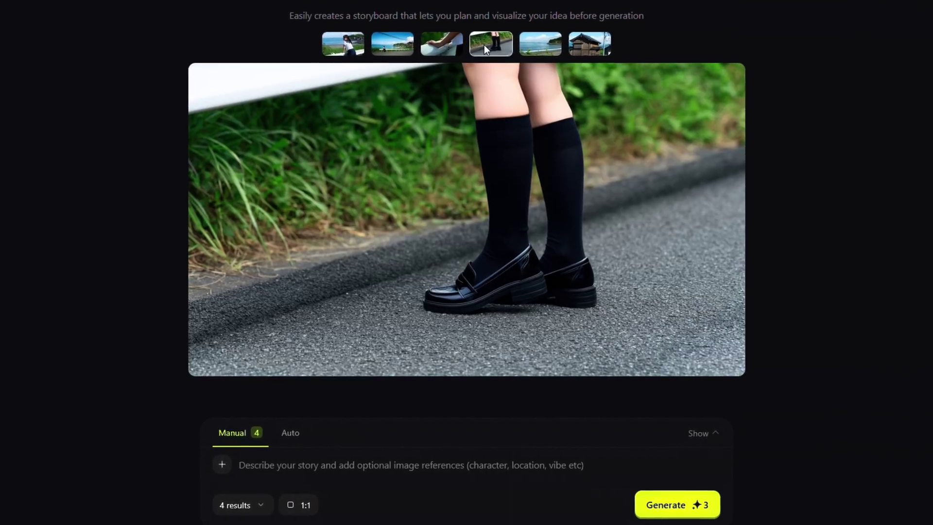
{"action": "left_click", "coordinate": [541, 39]}
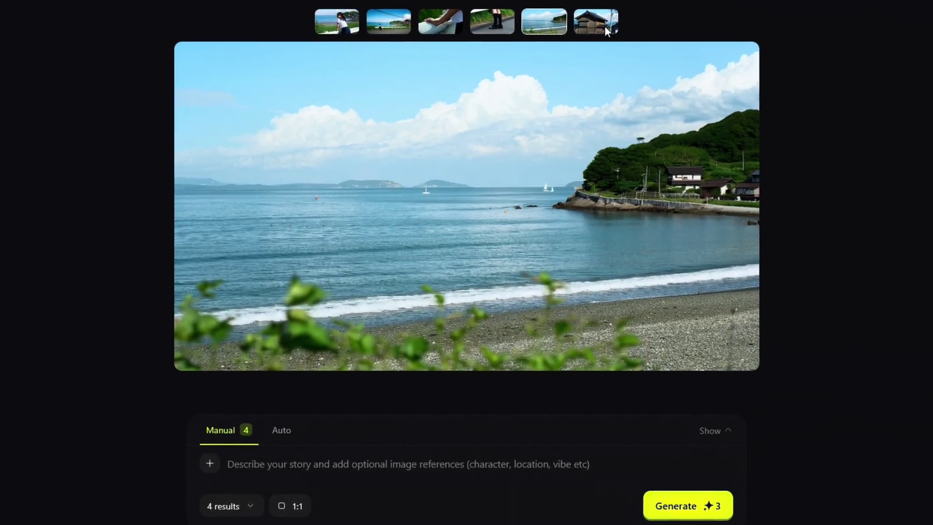
{"action": "left_click", "coordinate": [607, 21]}
{"action": "left_click", "coordinate": [334, 16]}
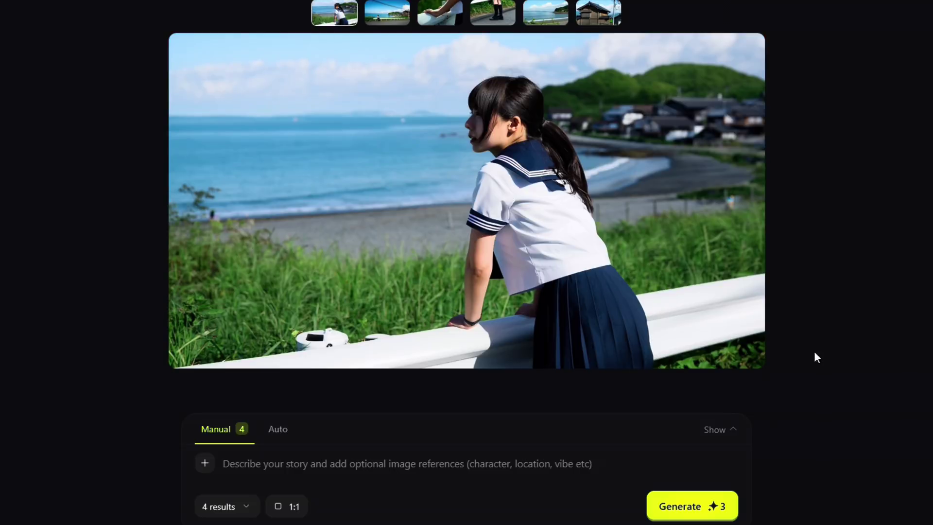
Explore the Manual scene-by-scene editor, then switch the story mode to Auto.
{"action": "left_click", "coordinate": [720, 430]}
{"action": "mouse_move", "coordinate": [467, 419]}
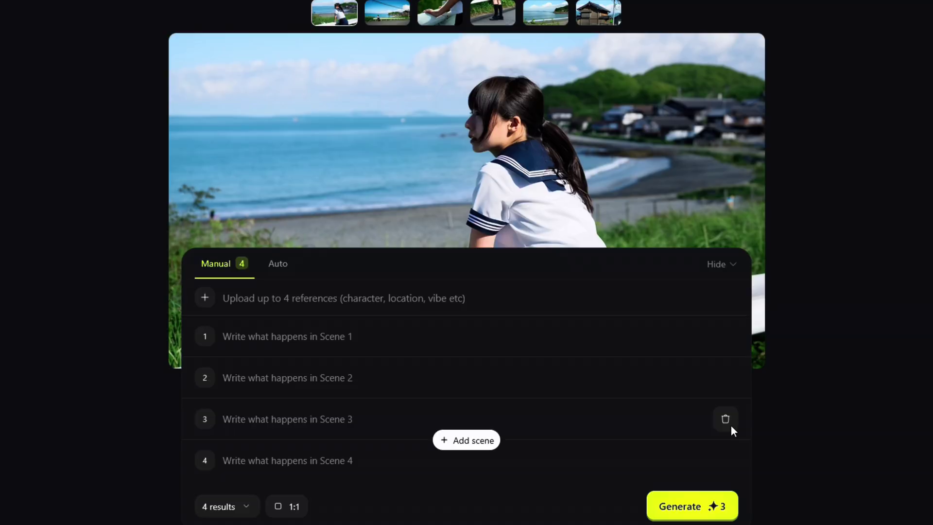
{"action": "left_click", "coordinate": [242, 270]}
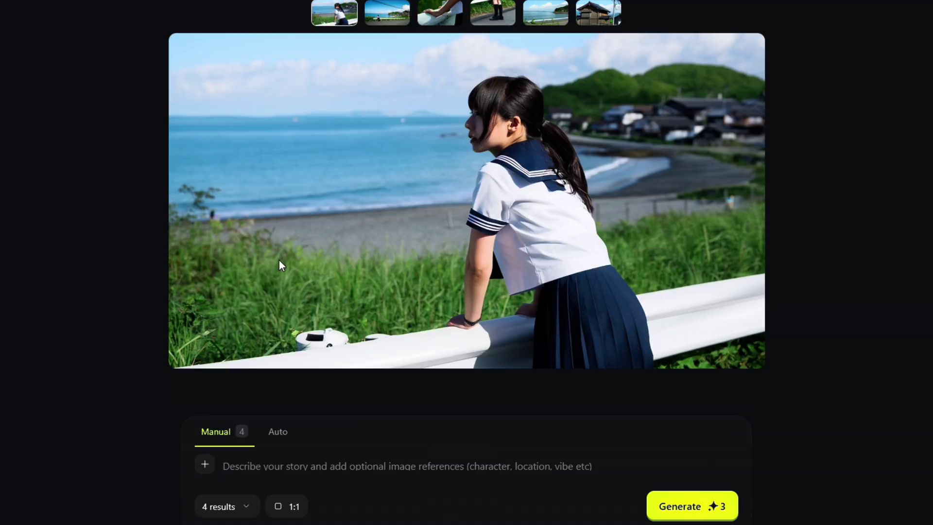
{"action": "left_click", "coordinate": [214, 430]}
{"action": "mouse_move", "coordinate": [467, 336]}
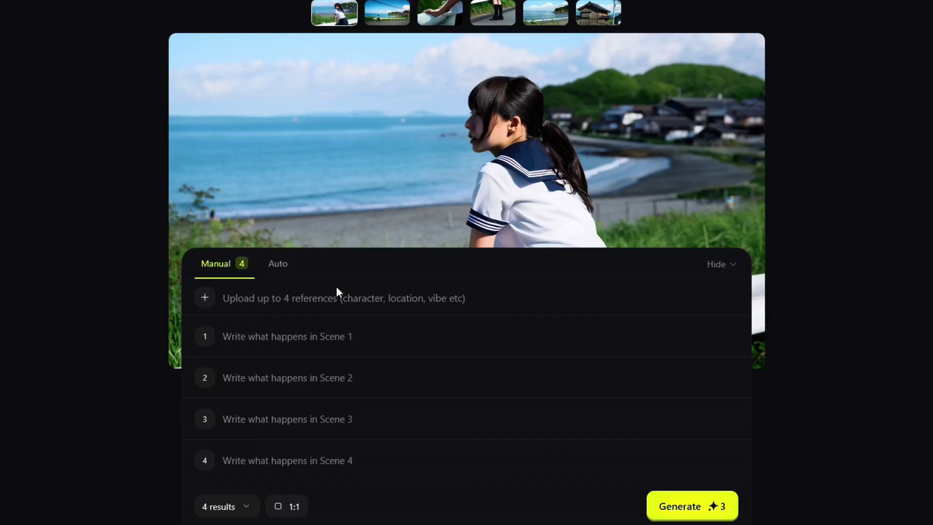
{"action": "mouse_move", "coordinate": [345, 336]}
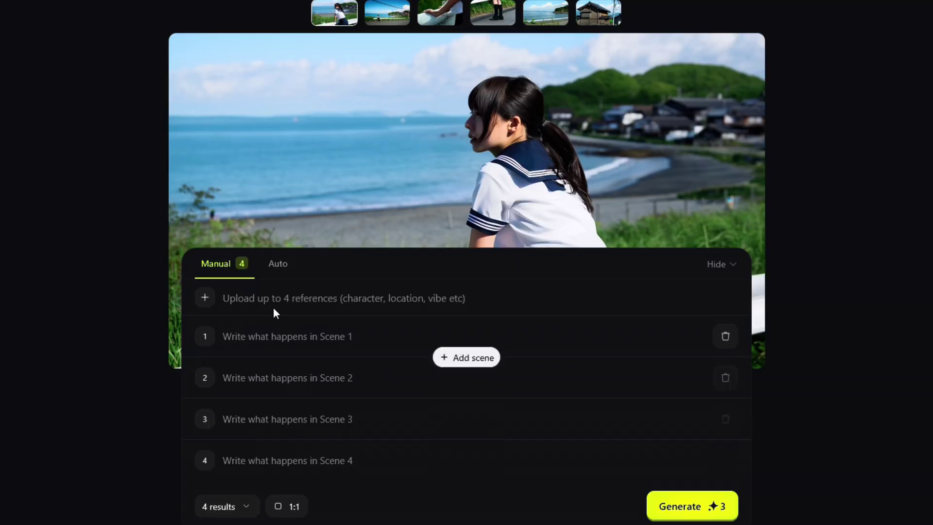
{"action": "left_click", "coordinate": [279, 263]}
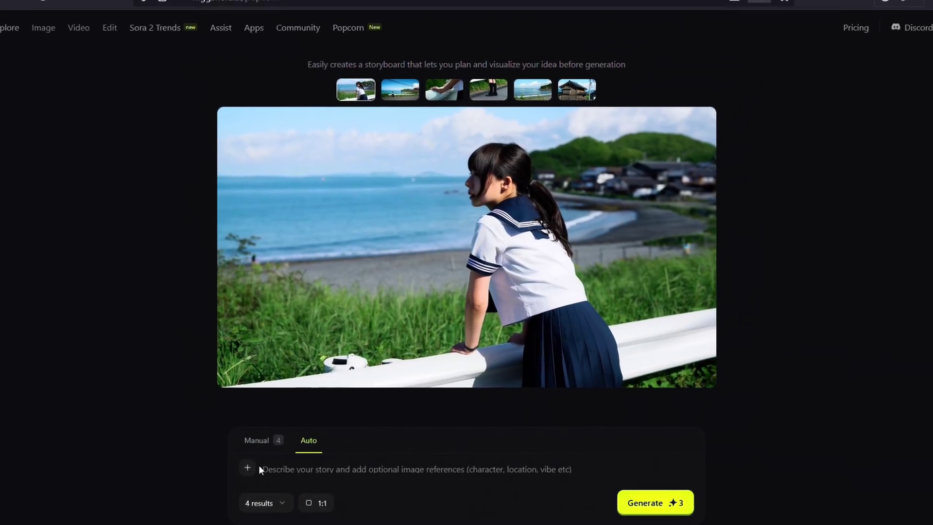
Attach the devil-horns costume photo from Downloads as the story's reference image and view it full size.
{"action": "left_click", "coordinate": [267, 470]}
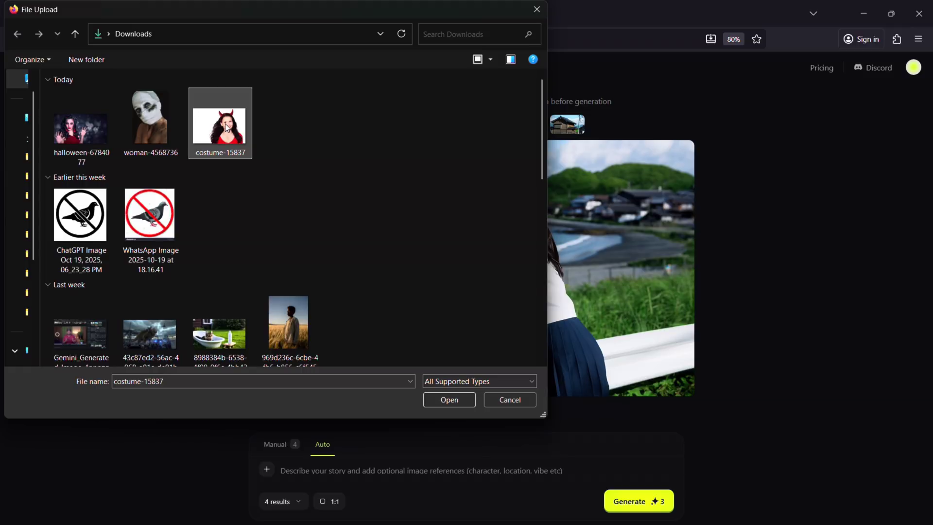
{"action": "left_click", "coordinate": [442, 396]}
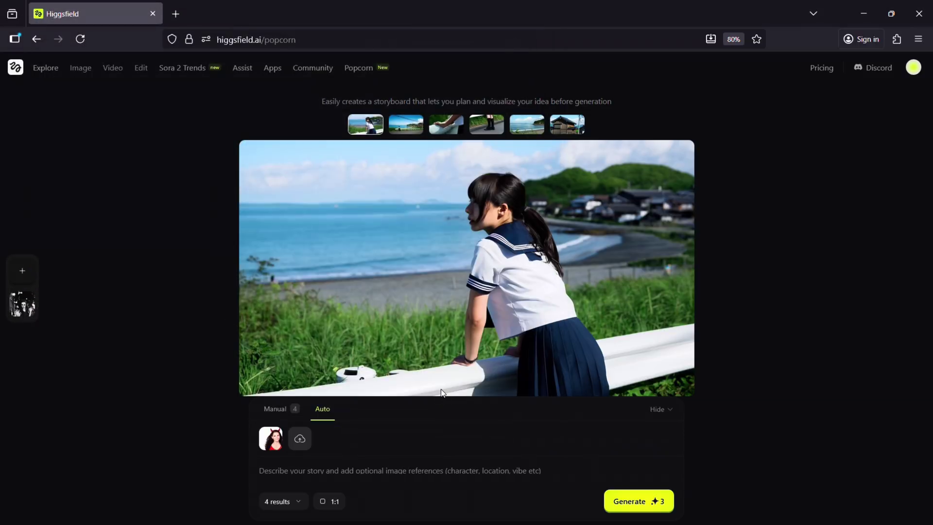
{"action": "left_click", "coordinate": [277, 441]}
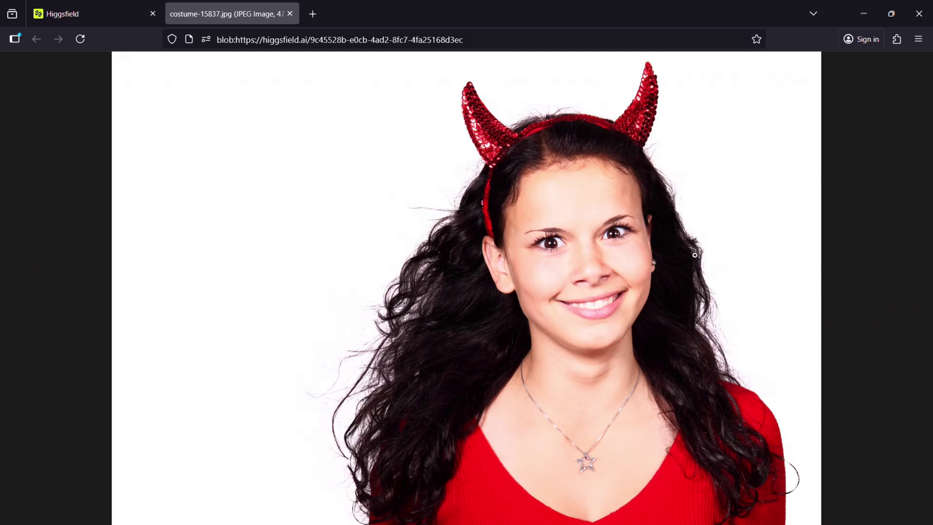
Enter the woman-Dracula-roaming-NYC vintage black-and-white horror story prompt.
{"action": "left_click", "coordinate": [290, 14]}
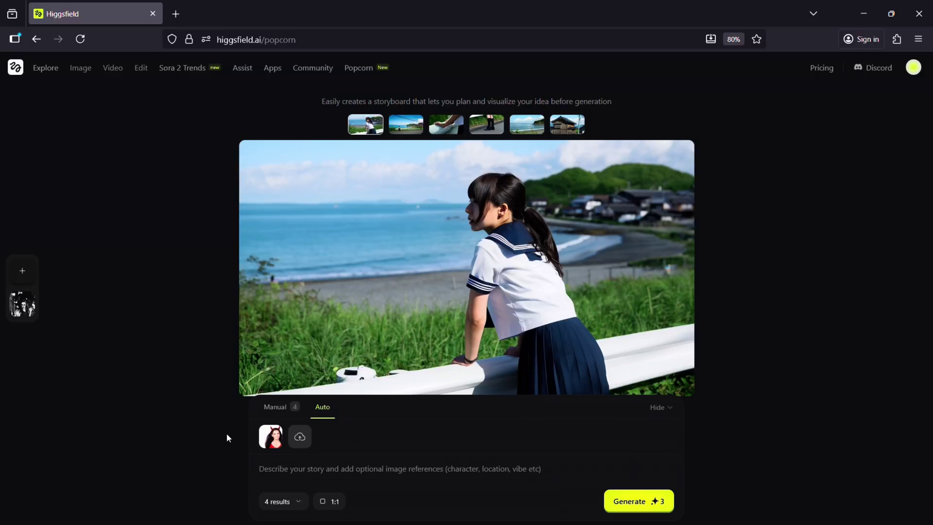
{"action": "type", "text": "the woma"}
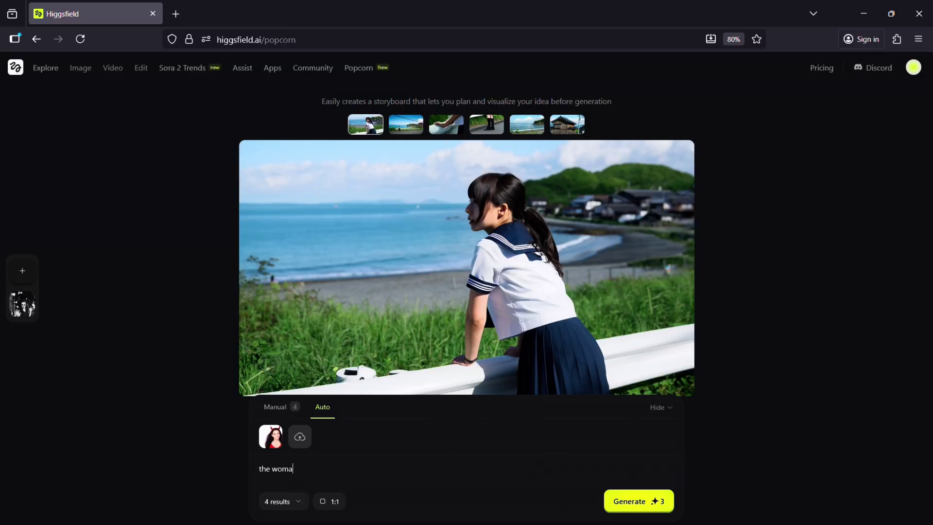
{"action": "type", "text": "n dracula walks around NYC for p"}
{"action": "type", "text": "eople to"}
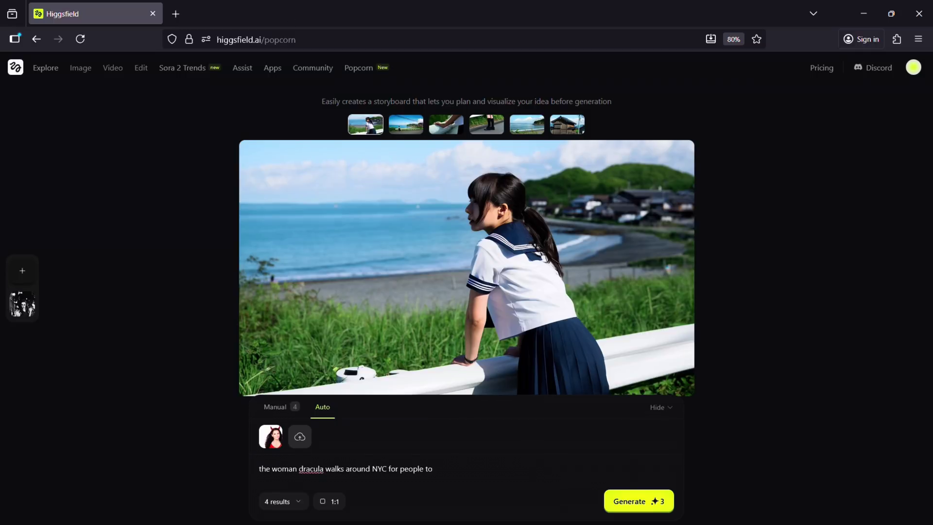
{"action": "type", "text": " drink blood. Film horror, vintage"}
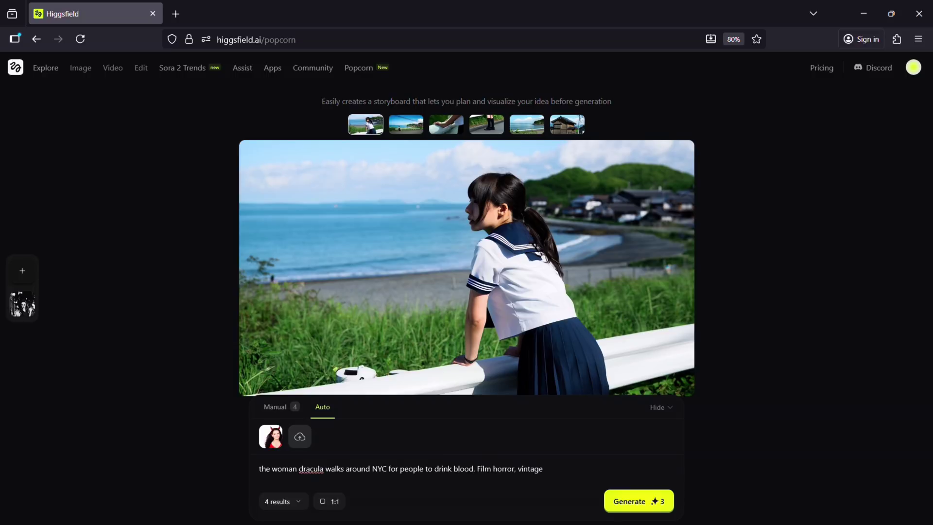
{"action": "type", "text": " cinema in black and white style"}
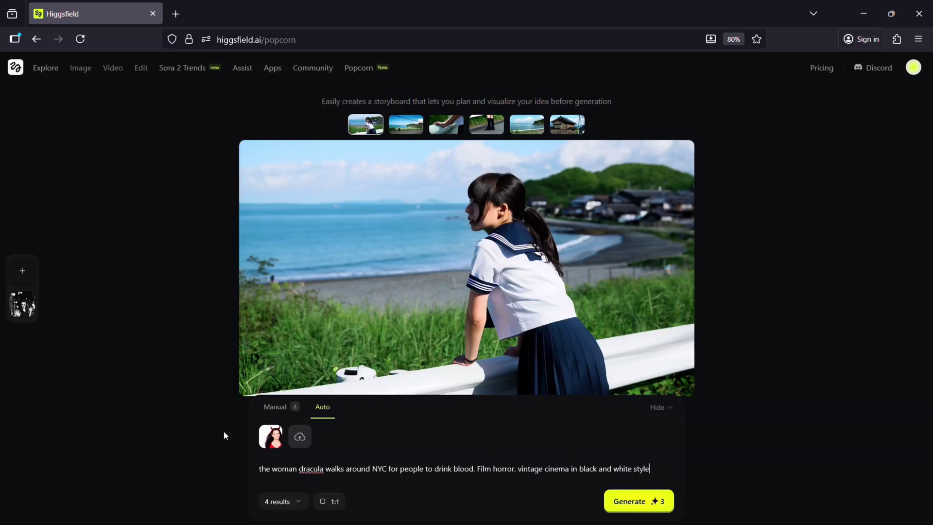
{"action": "left_click", "coordinate": [291, 499]}
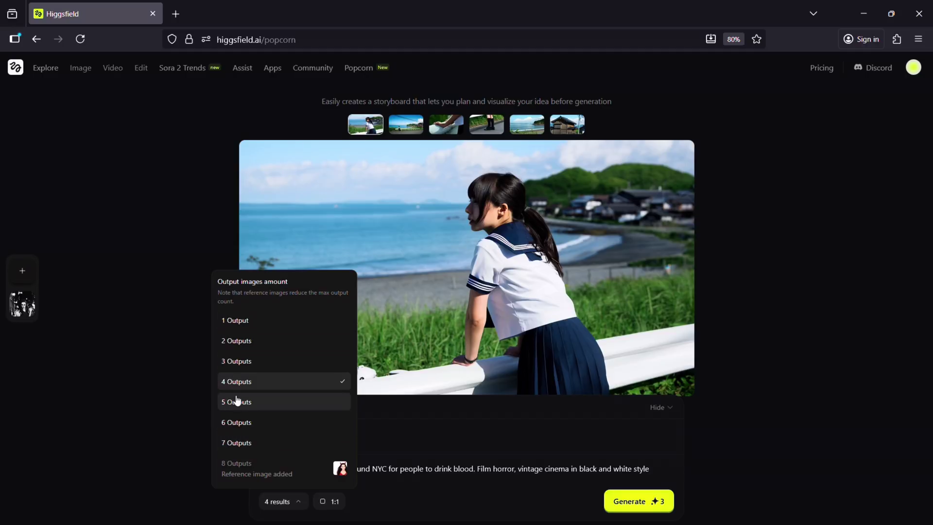
Keep 4 outputs and set the storyboard aspect ratio to portrait 3:4.
{"action": "left_click", "coordinate": [269, 409]}
{"action": "left_click", "coordinate": [319, 500]}
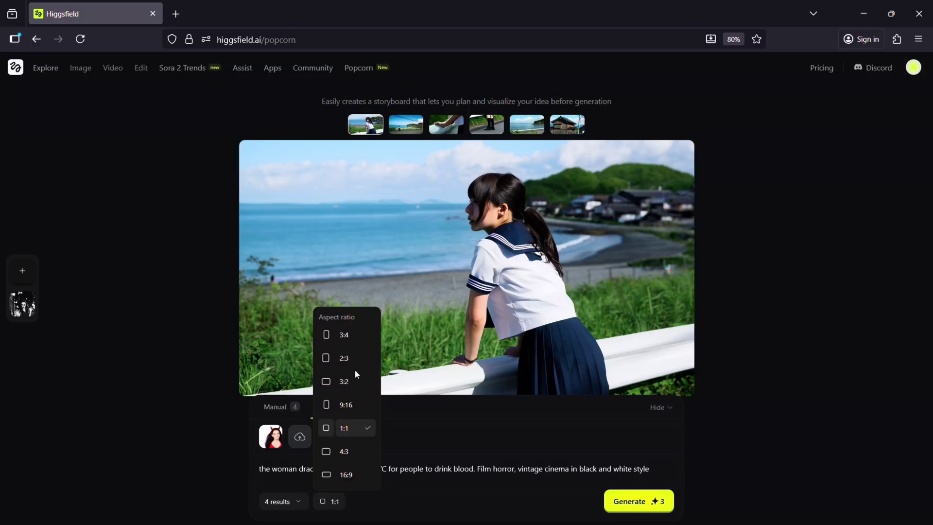
{"action": "left_click", "coordinate": [353, 335]}
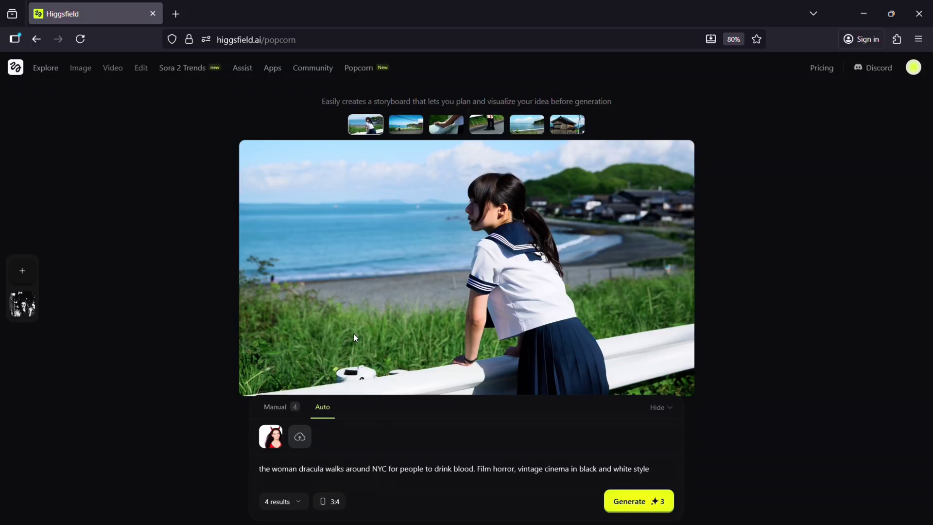
{"action": "left_click", "coordinate": [331, 501]}
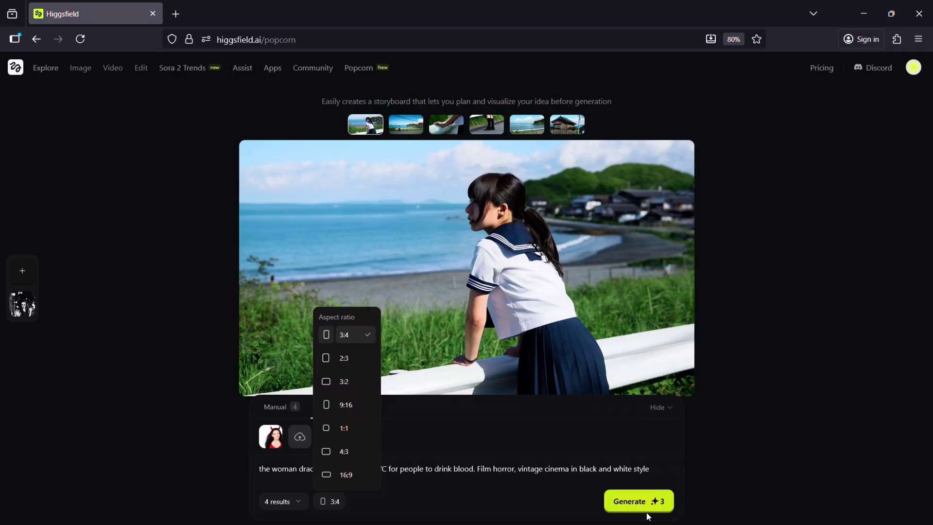
Generate the storyboard and view the first two frames enlarged.
{"action": "left_click", "coordinate": [636, 500]}
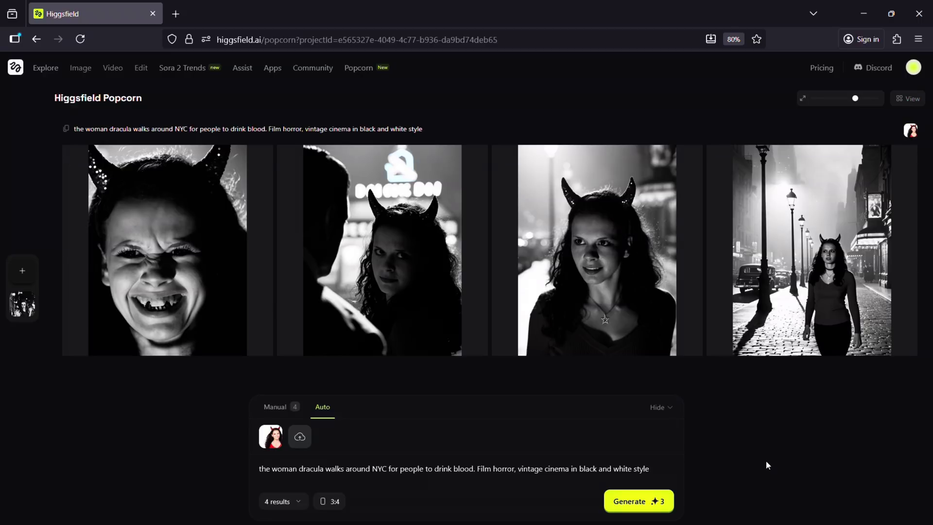
{"action": "mouse_move", "coordinate": [147, 261]}
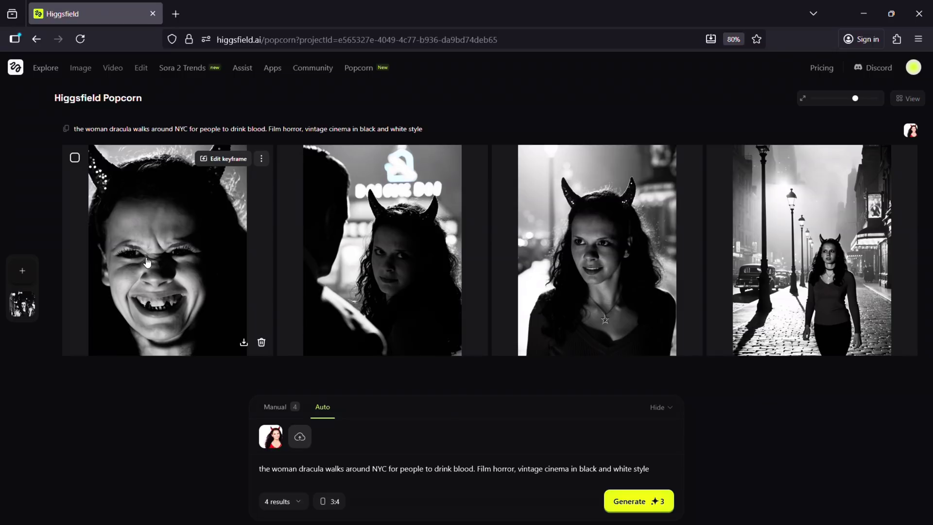
{"action": "left_click", "coordinate": [146, 261]}
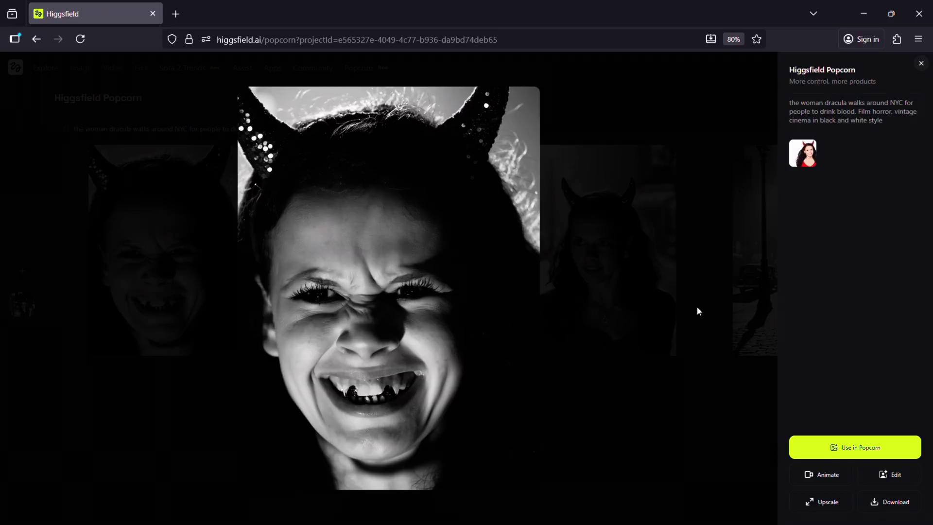
{"action": "left_click", "coordinate": [718, 287]}
{"action": "left_click", "coordinate": [407, 235]}
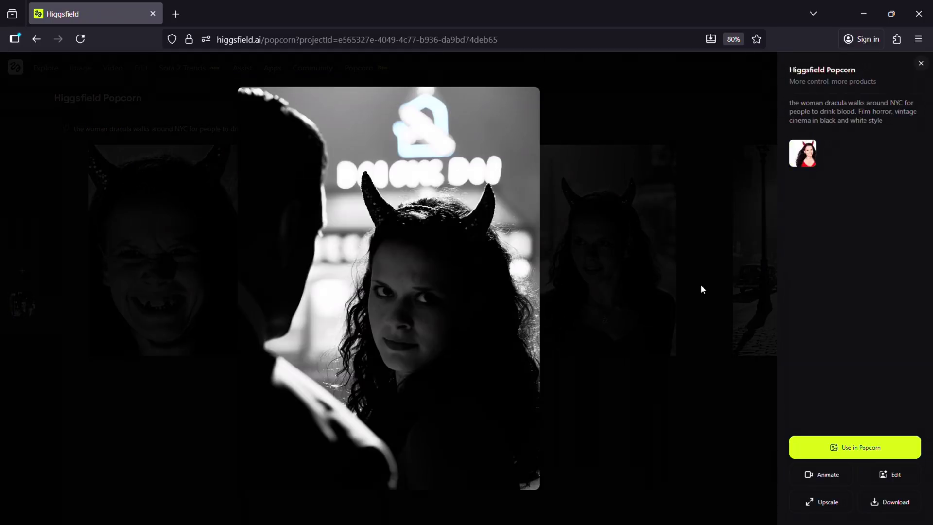
{"action": "left_click", "coordinate": [702, 292]}
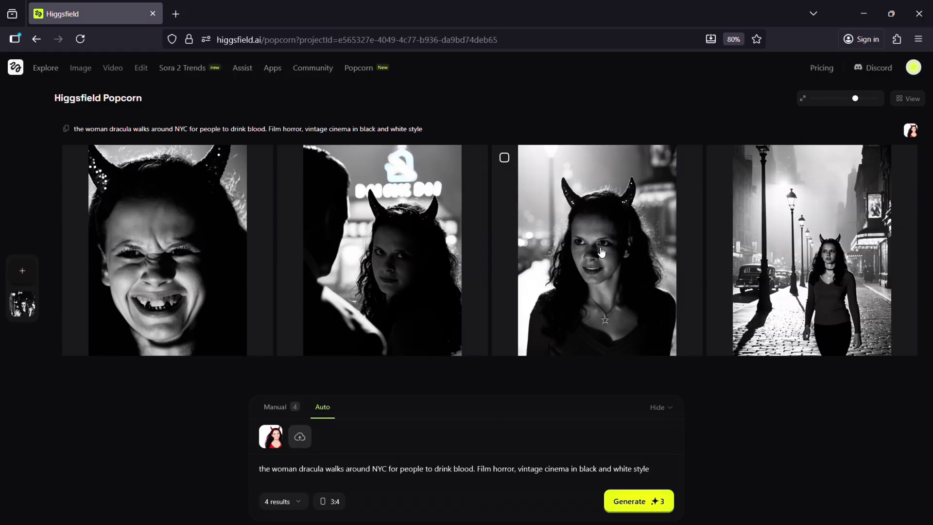
View the remaining frames enlarged, landing on the foggy lamp-lit street walk.
{"action": "left_click", "coordinate": [599, 252]}
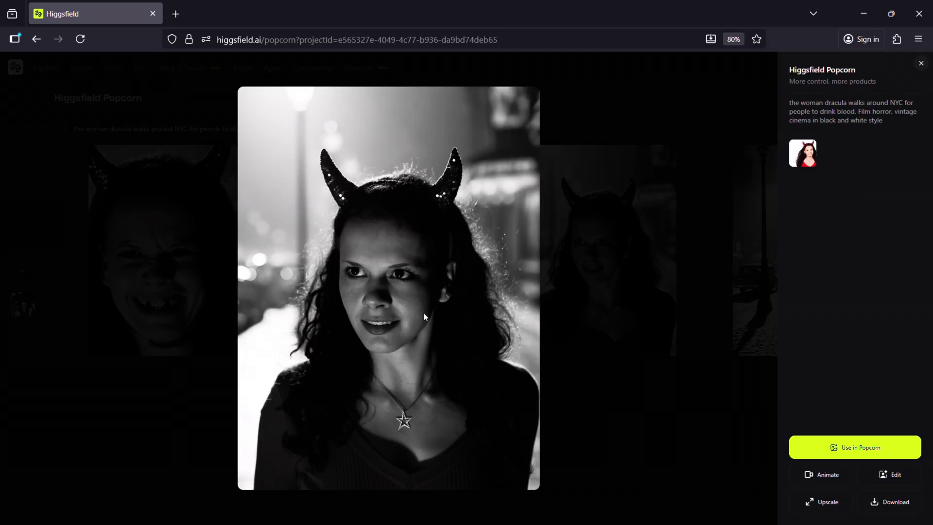
{"action": "left_click", "coordinate": [701, 279]}
{"action": "left_click", "coordinate": [833, 264]}
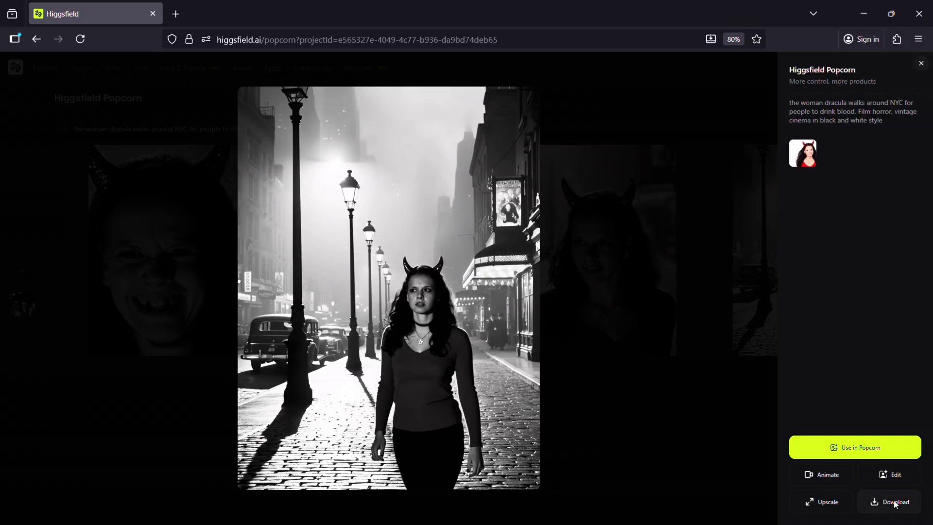
Animate the street frame with a blood-seeking prompt as a 9:16 Google Veo 3 video.
{"action": "left_click", "coordinate": [821, 474]}
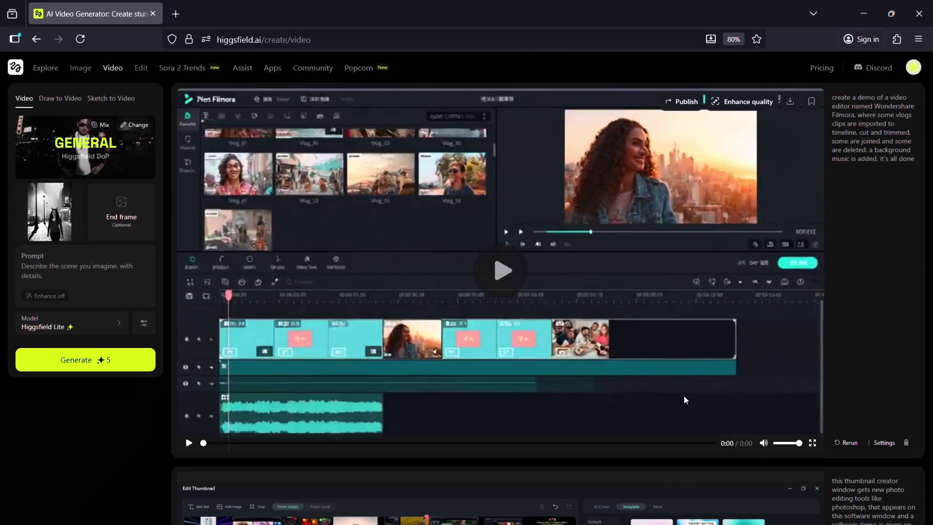
{"action": "mouse_move", "coordinate": [633, 348]}
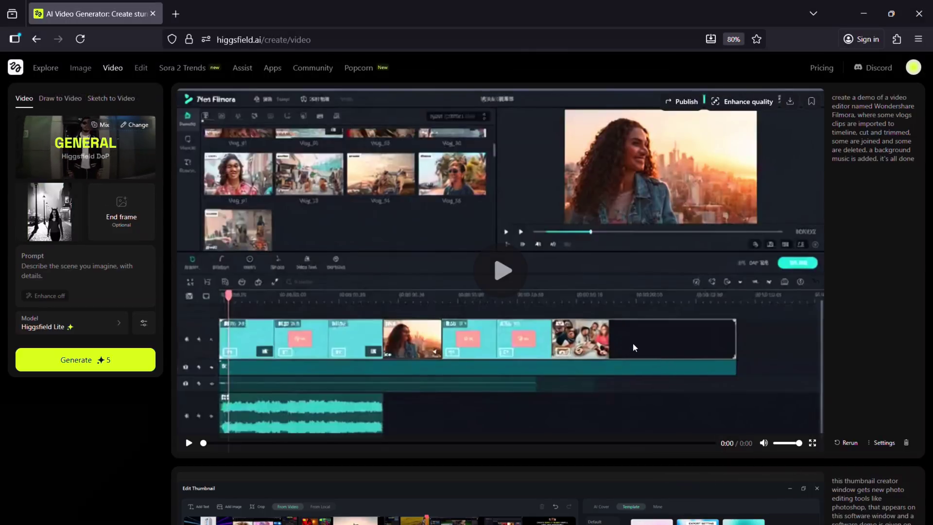
{"action": "type", "text": "the wo"}
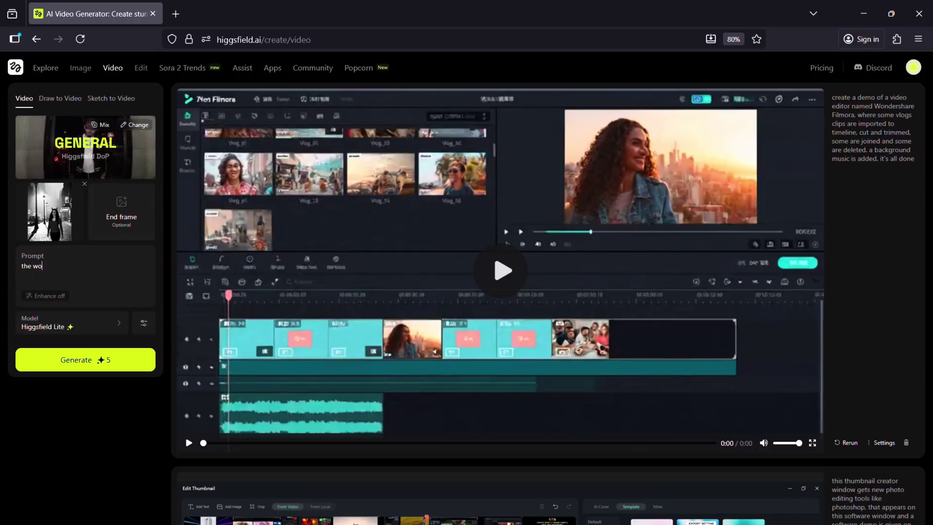
{"action": "type", "text": "man is walking the stree"}
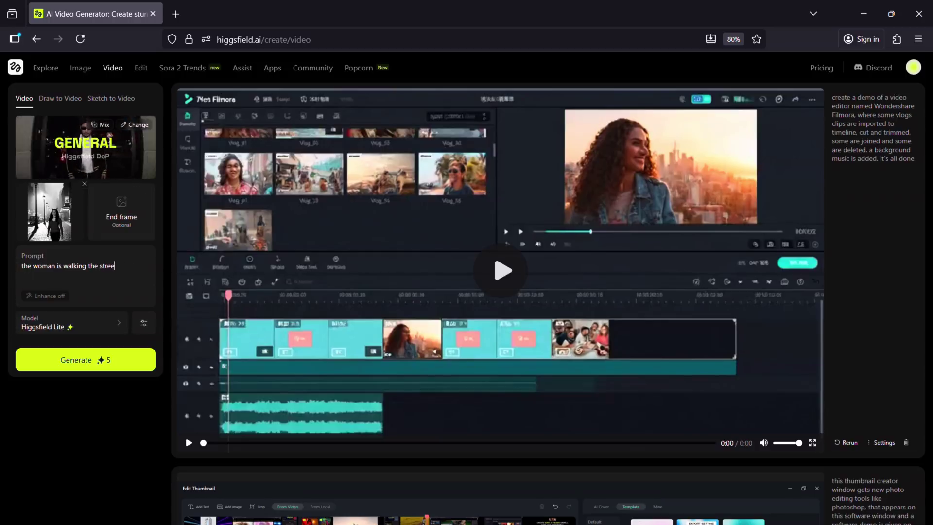
{"action": "type", "text": "ts looking for people "}
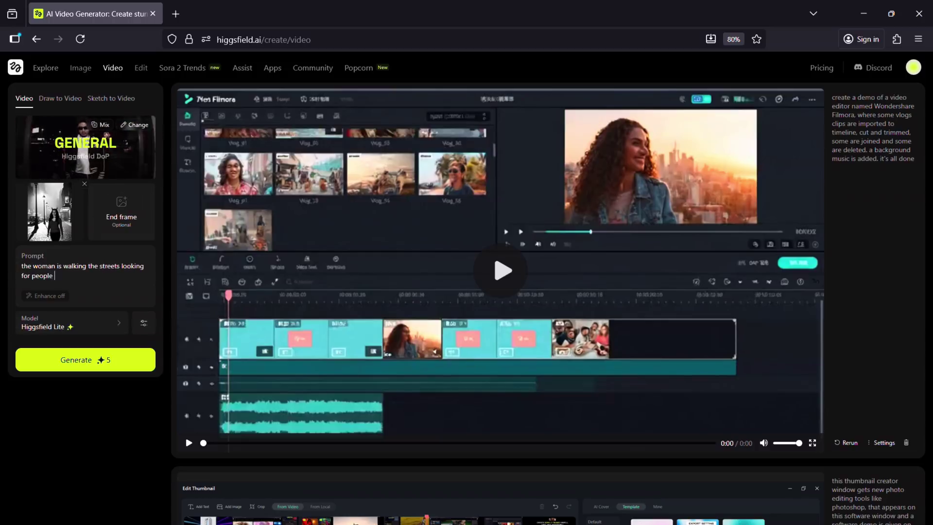
{"action": "type", "text": "to drink blood."}
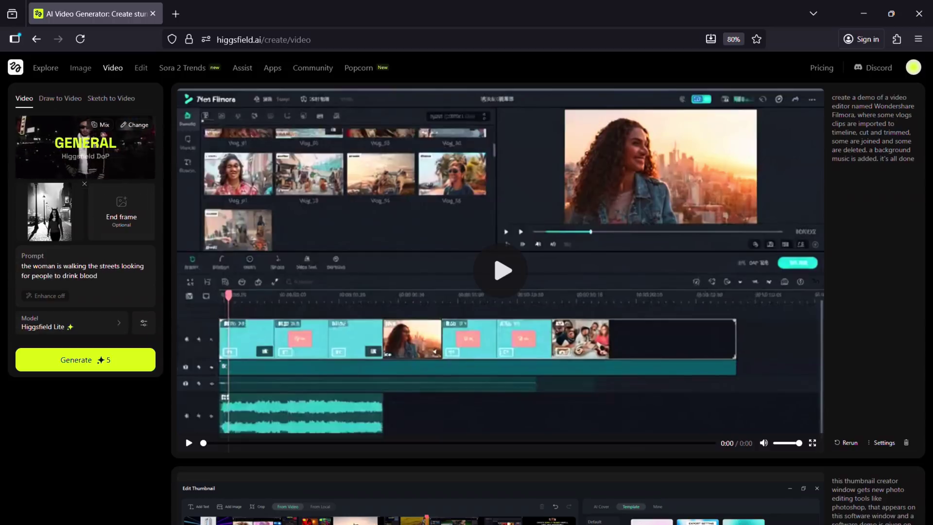
{"action": "left_click", "coordinate": [109, 319]}
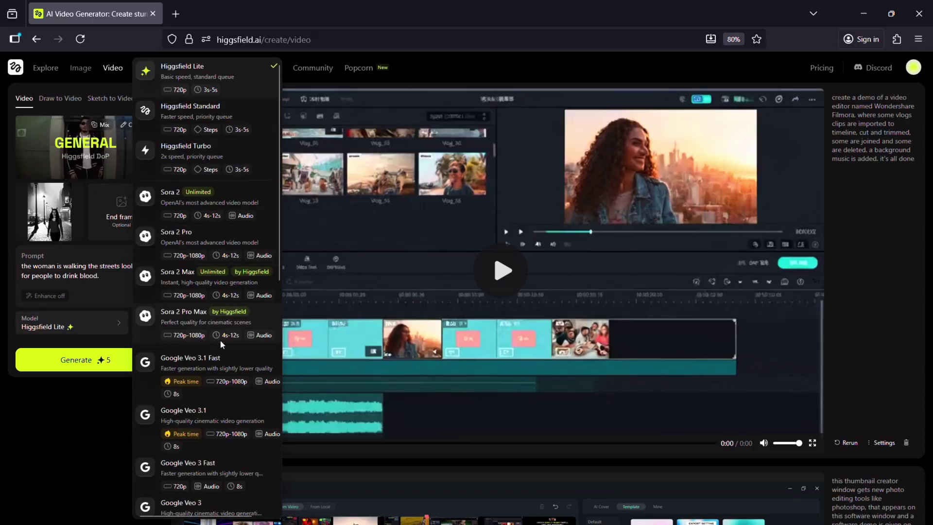
{"action": "scroll", "coordinate": [211, 495], "scroll_direction": "down", "scroll_amount": 3}
{"action": "scroll", "coordinate": [211, 495], "scroll_direction": "down", "scroll_amount": 3}
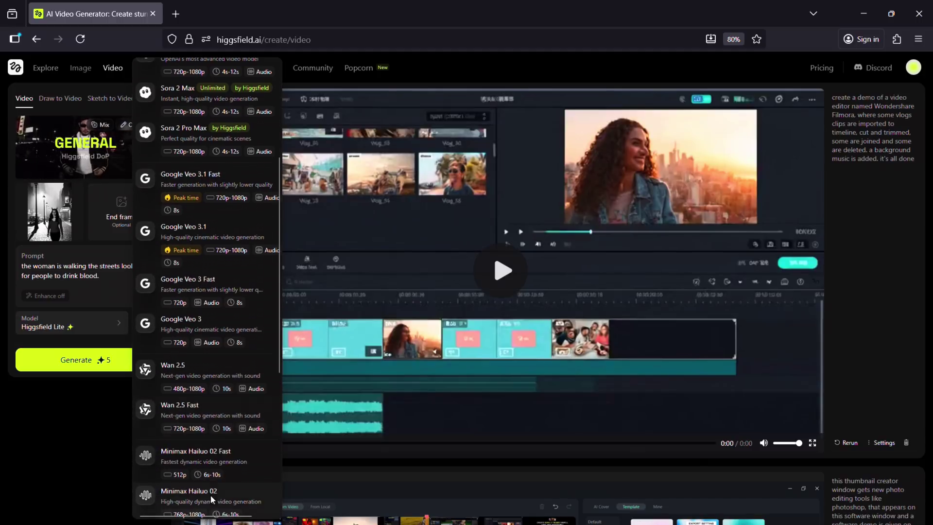
{"action": "scroll", "coordinate": [211, 494], "scroll_direction": "down", "scroll_amount": 3}
{"action": "scroll", "coordinate": [211, 495], "scroll_direction": "down", "scroll_amount": 3}
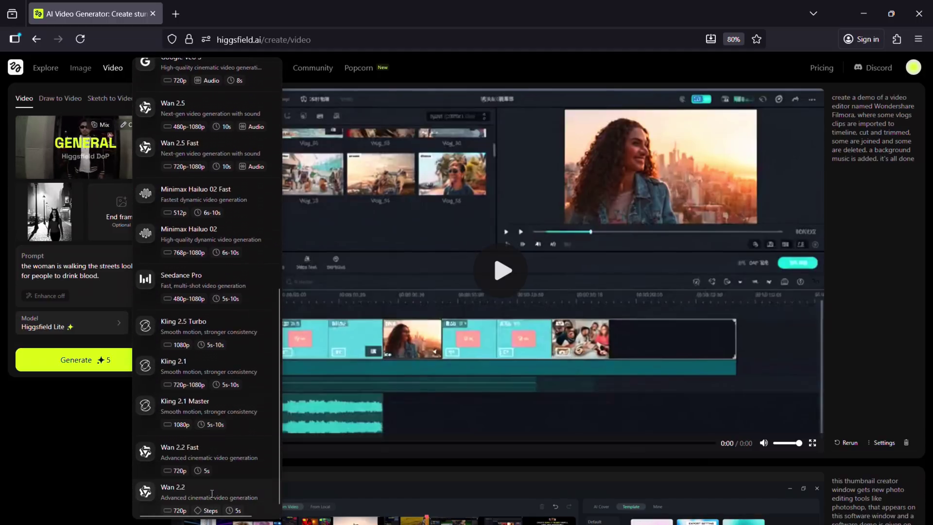
{"action": "scroll", "coordinate": [212, 465], "scroll_direction": "up", "scroll_amount": 3}
{"action": "scroll", "coordinate": [214, 446], "scroll_direction": "up", "scroll_amount": 3}
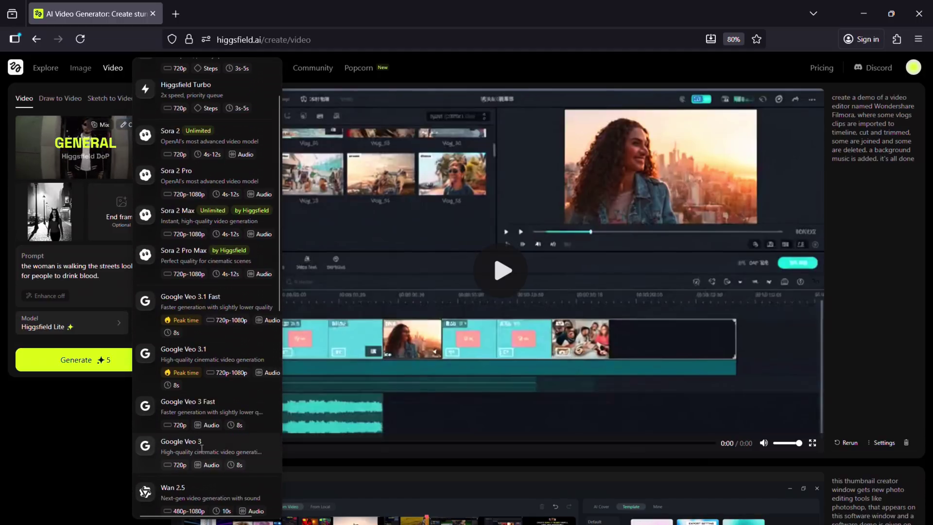
{"action": "left_click", "coordinate": [200, 447]}
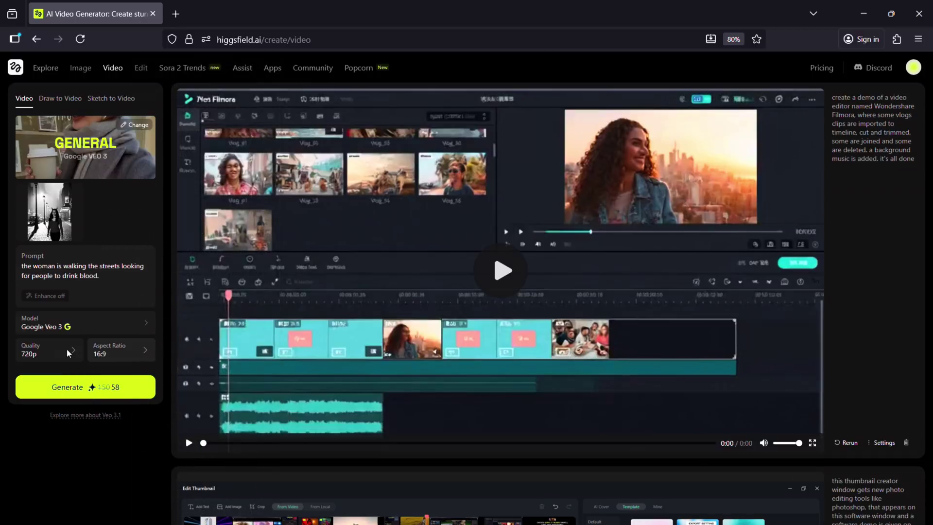
{"action": "left_click", "coordinate": [124, 349]}
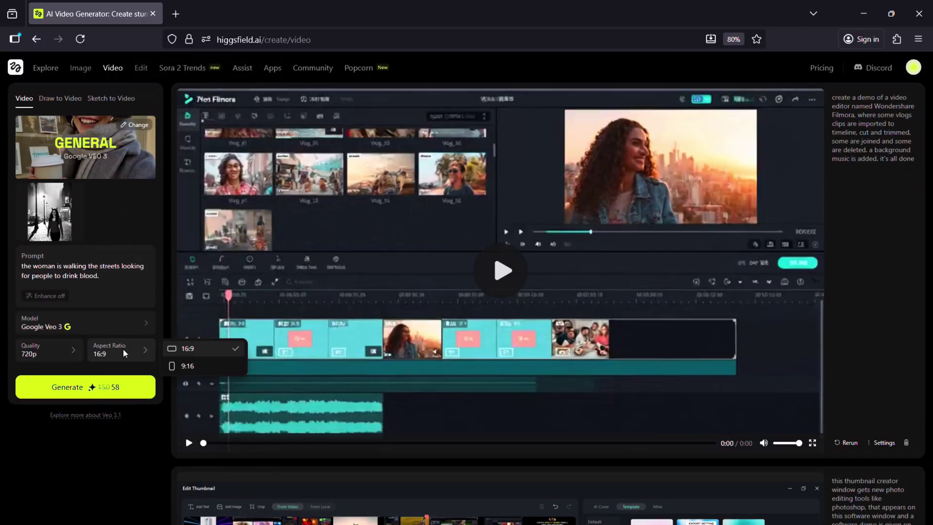
{"action": "left_click", "coordinate": [188, 366]}
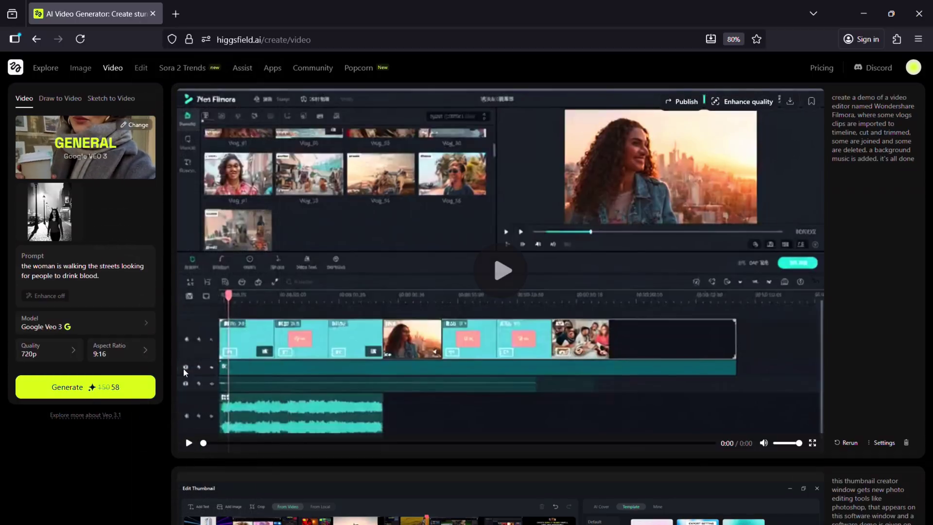
{"action": "left_click", "coordinate": [73, 386]}
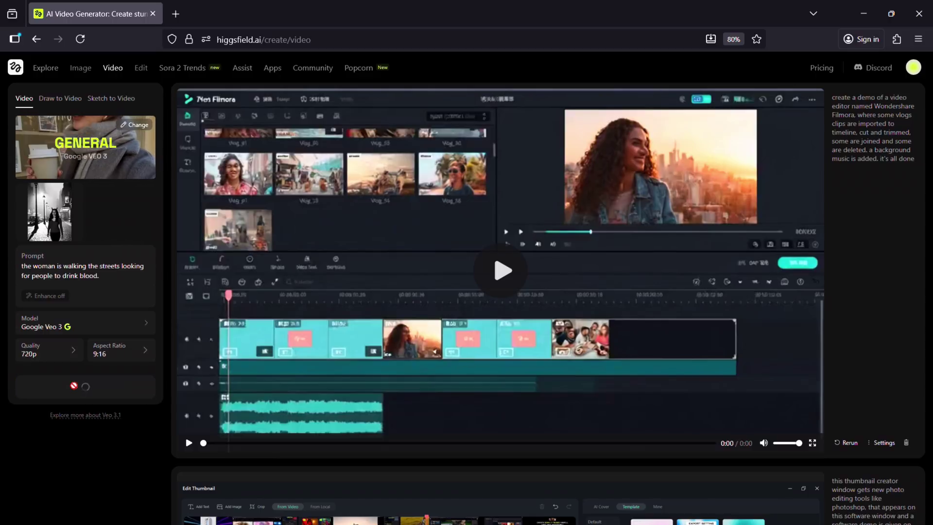
Watch the horned-woman video full screen, then go back to the Popcorn page.
{"action": "left_click", "coordinate": [813, 443]}
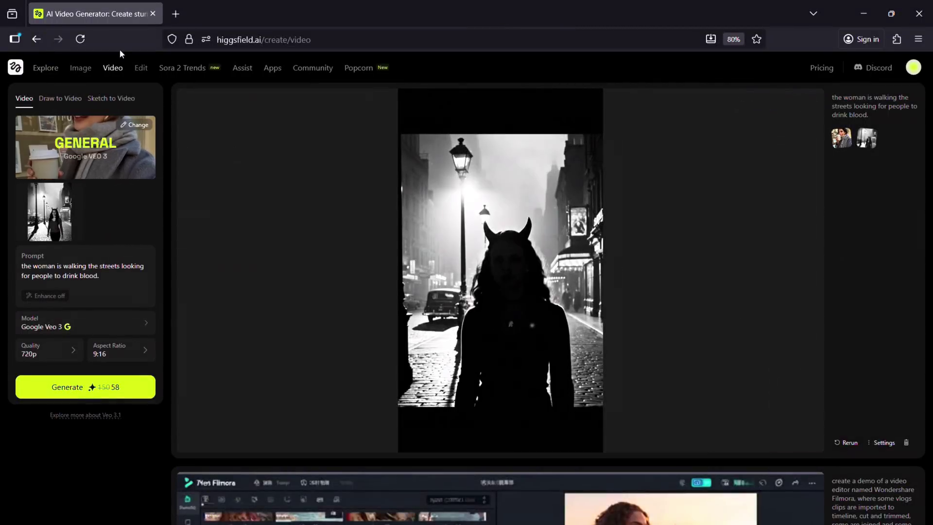
{"action": "left_click", "coordinate": [358, 67]}
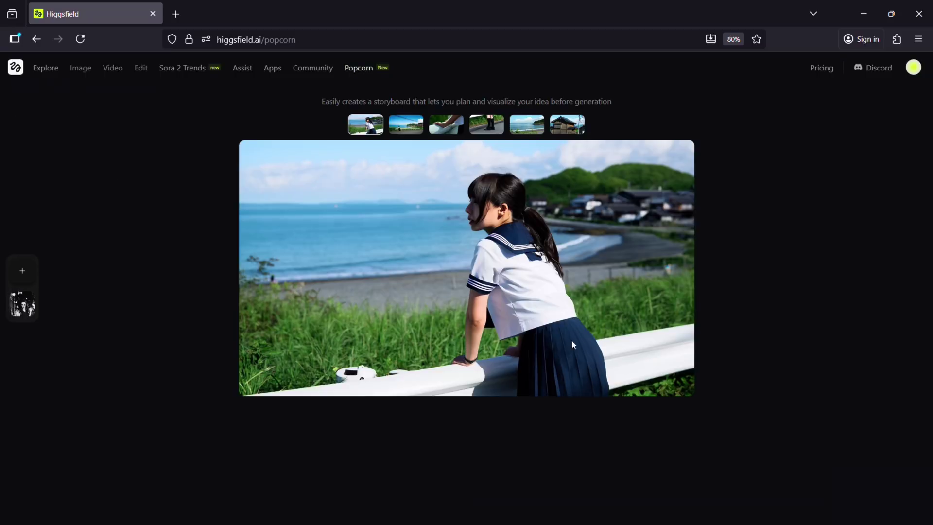
{"action": "scroll", "coordinate": [584, 342], "scroll_direction": "up", "scroll_amount": 1}
In Auto mode, upload the kid-1720741 photo of the young boy as the story reference.
{"action": "left_click", "coordinate": [276, 289]}
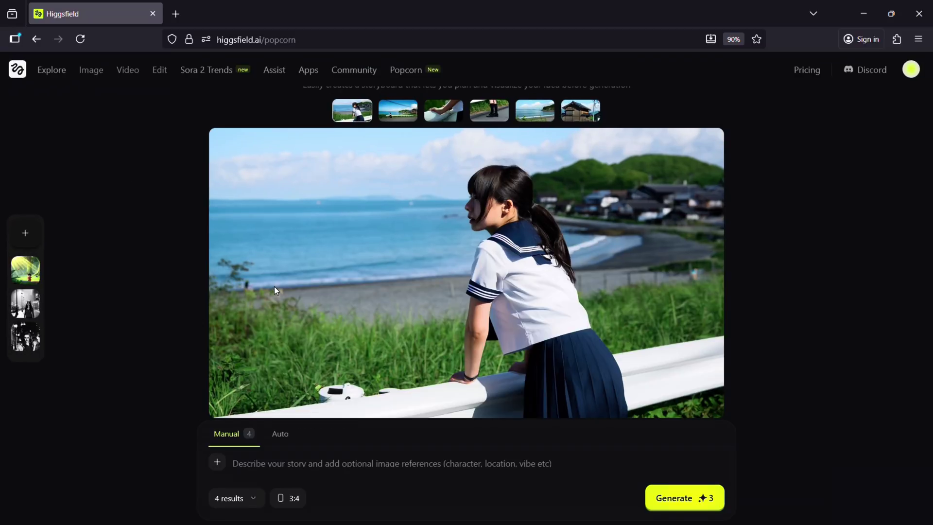
{"action": "left_click", "coordinate": [217, 463]}
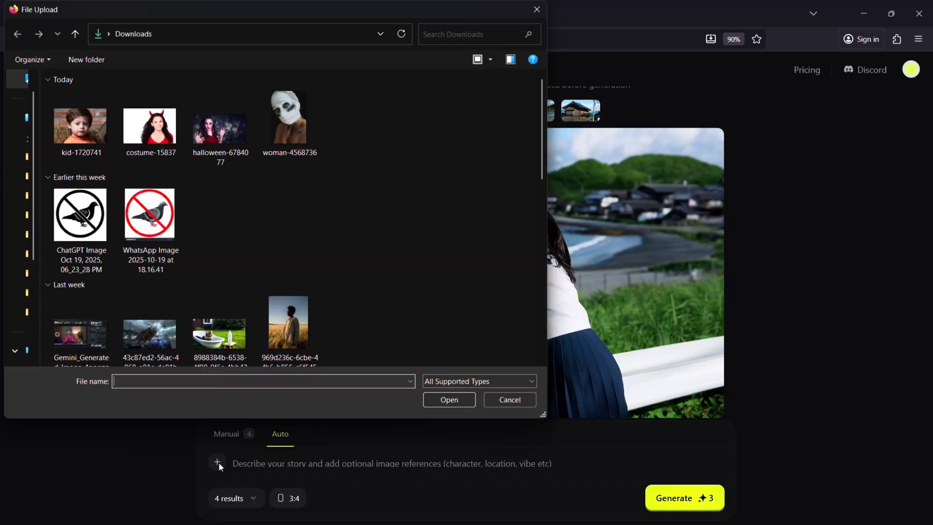
{"action": "left_click", "coordinate": [80, 124]}
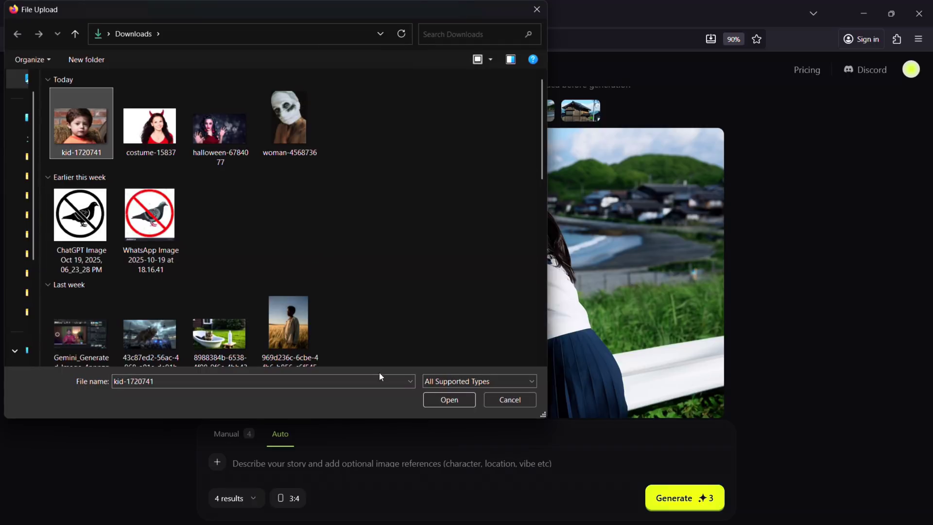
{"action": "left_click", "coordinate": [449, 400]}
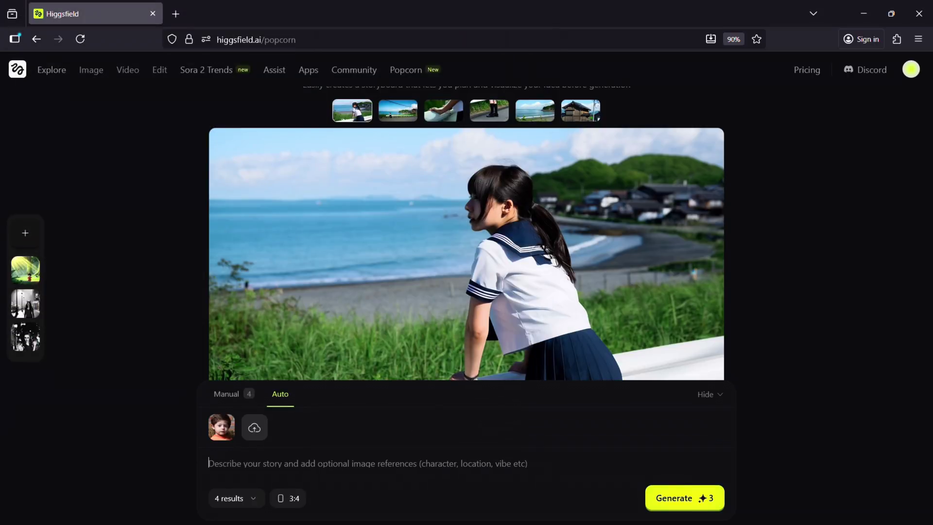
{"action": "type", "text": "the boy "}
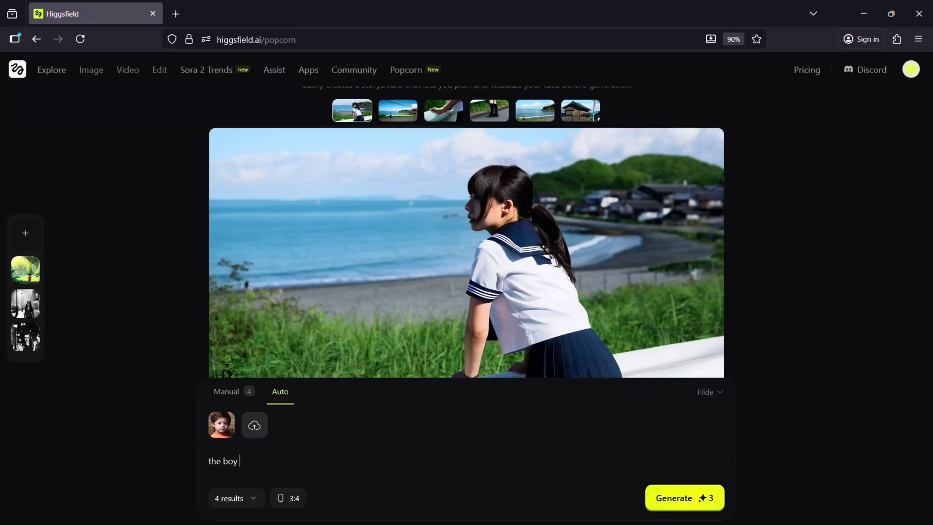
{"action": "type", "text": "is walking through the f"}
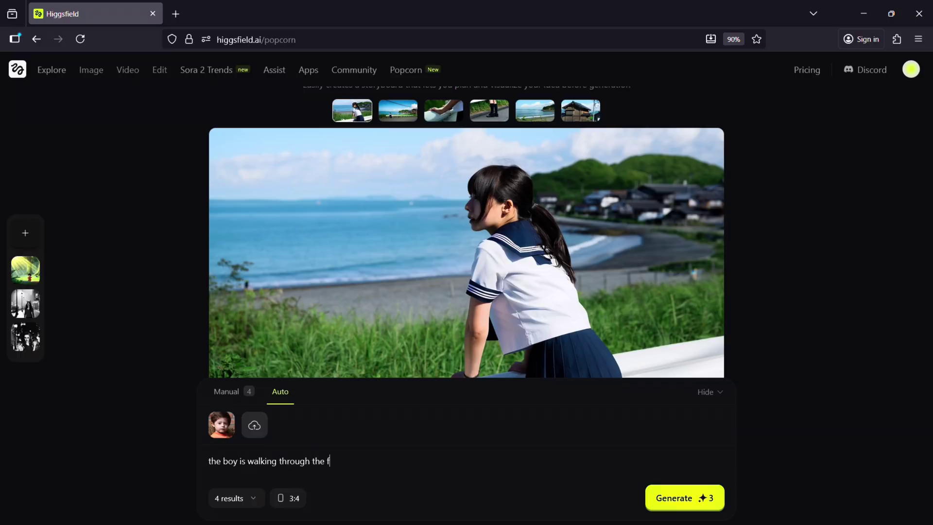
{"action": "type", "text": "orest with his pet t"}
{"action": "type", "text": "iger. the tiger"}
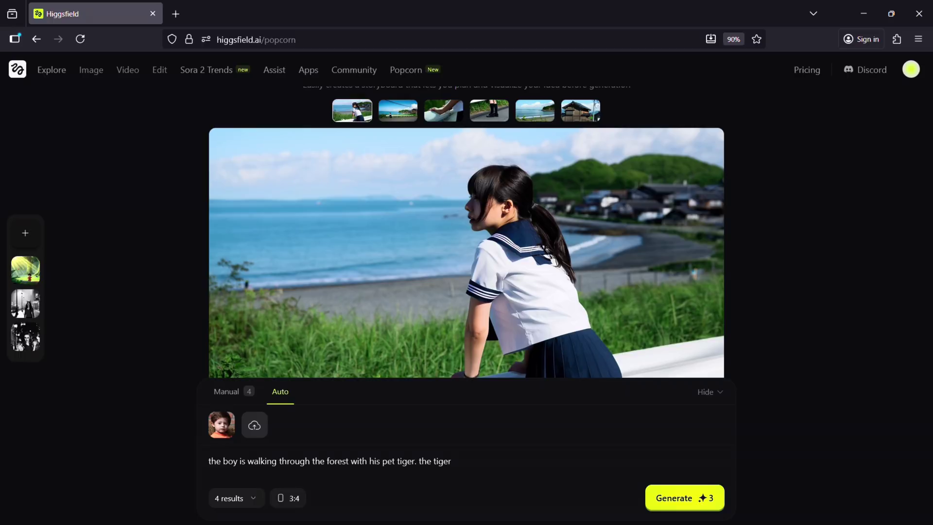
{"action": "type", "text": " suddenly runs "}
{"action": "type", "text": "away. the boy look"}
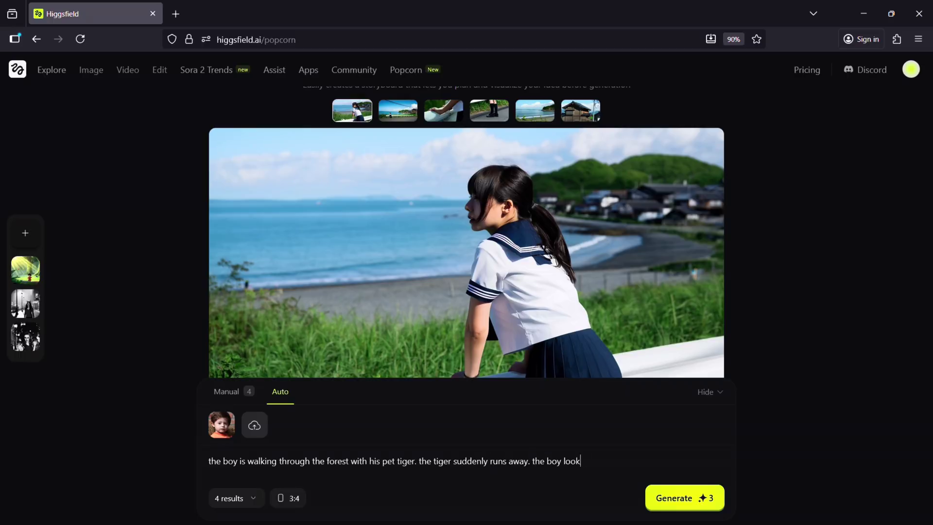
{"action": "type", "text": "s for the tiger "}
{"action": "type", "text": "in the forest. he"}
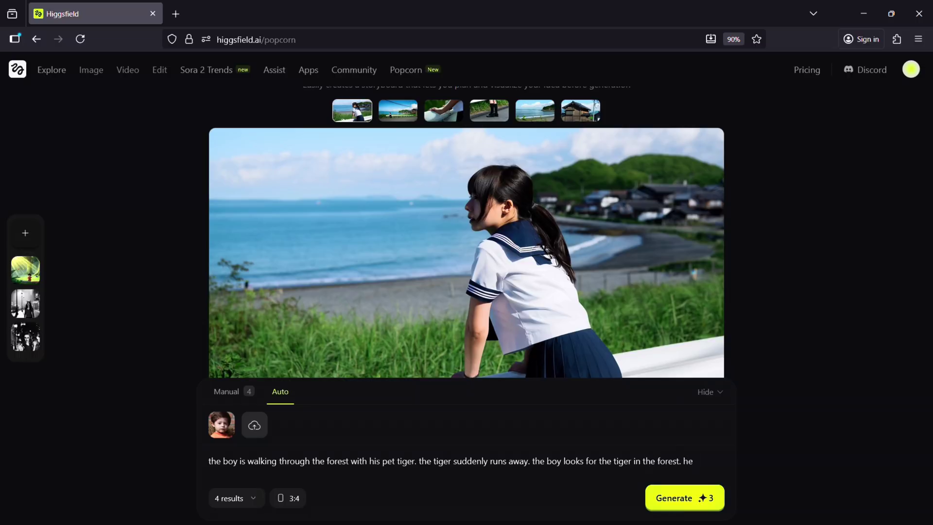
{"action": "type", "text": " looks into caves"}
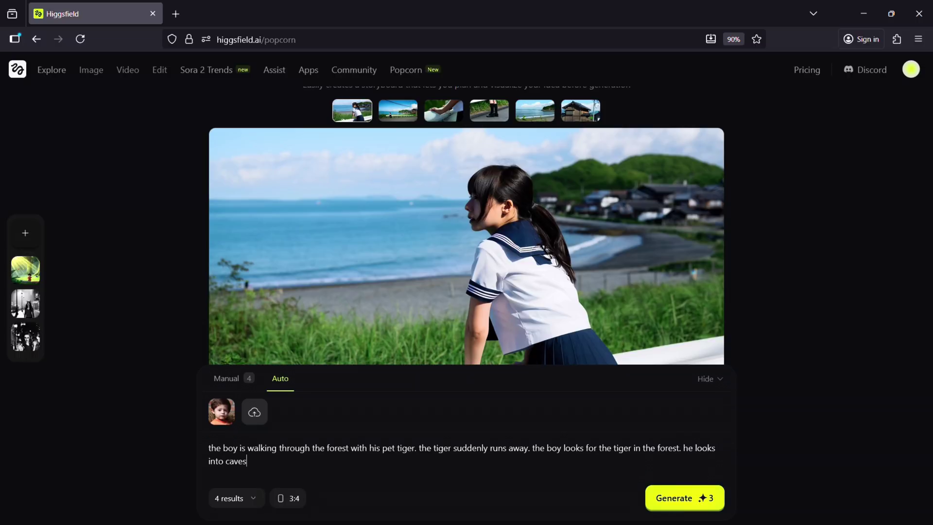
{"action": "type", "text": ", there is finally "}
{"action": "type", "text": "finds the "}
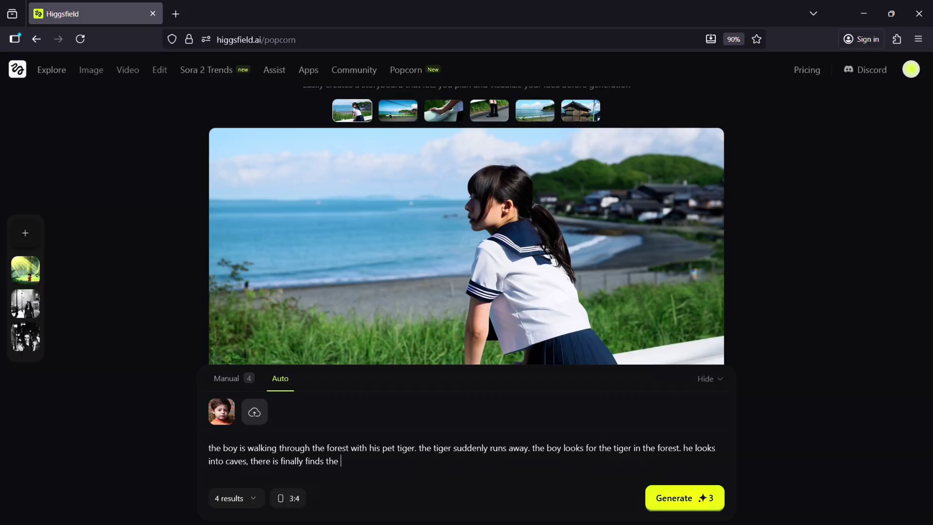
{"action": "type", "text": "tiger. in "}
{"action": "type", "text": "Ghibli style, m"}
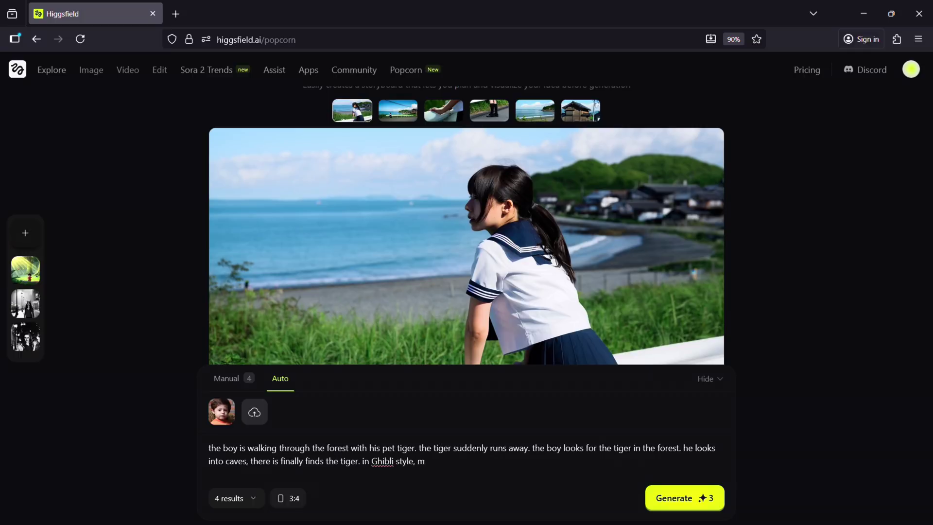
{"action": "type", "text": "edieval age"}
{"action": "type", "text": "."}
Set 6 outputs at 1:1 aspect ratio and generate the tiger storyboard.
{"action": "left_click", "coordinate": [234, 499]}
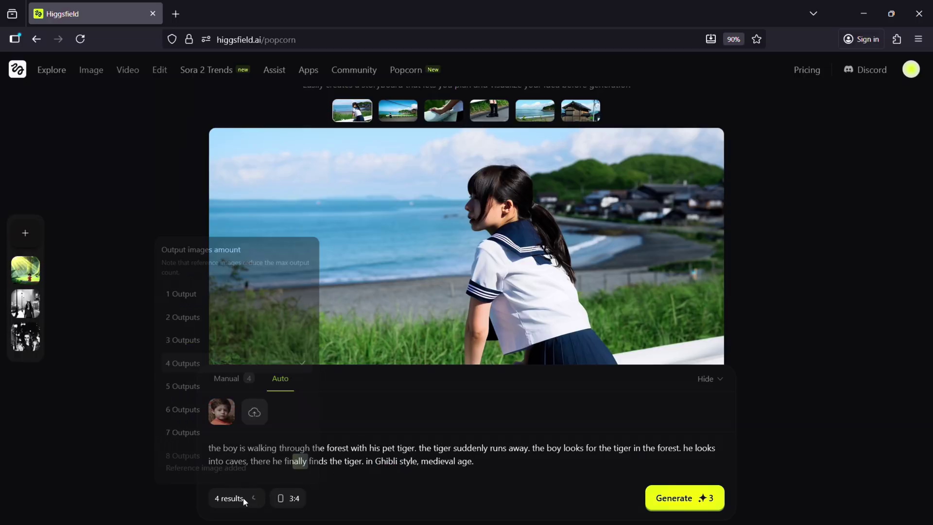
{"action": "left_click", "coordinate": [190, 413]}
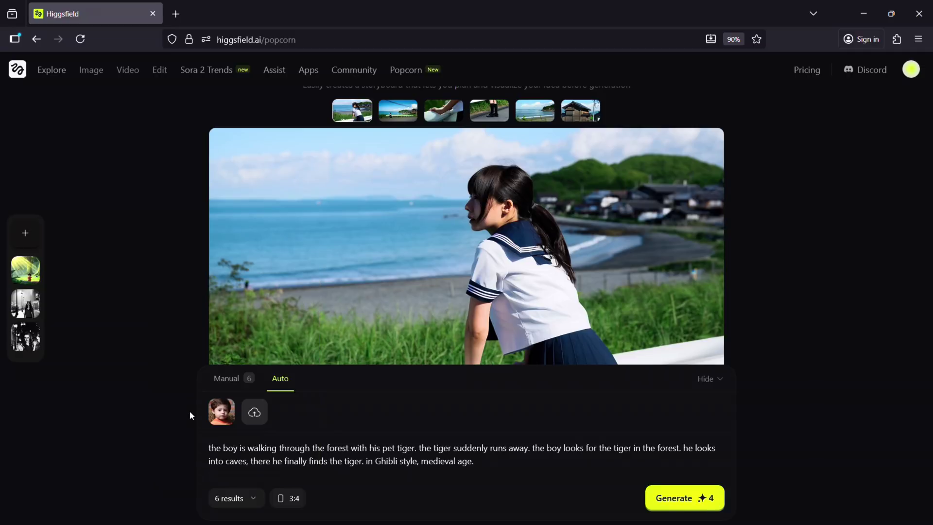
{"action": "left_click", "coordinate": [290, 498]}
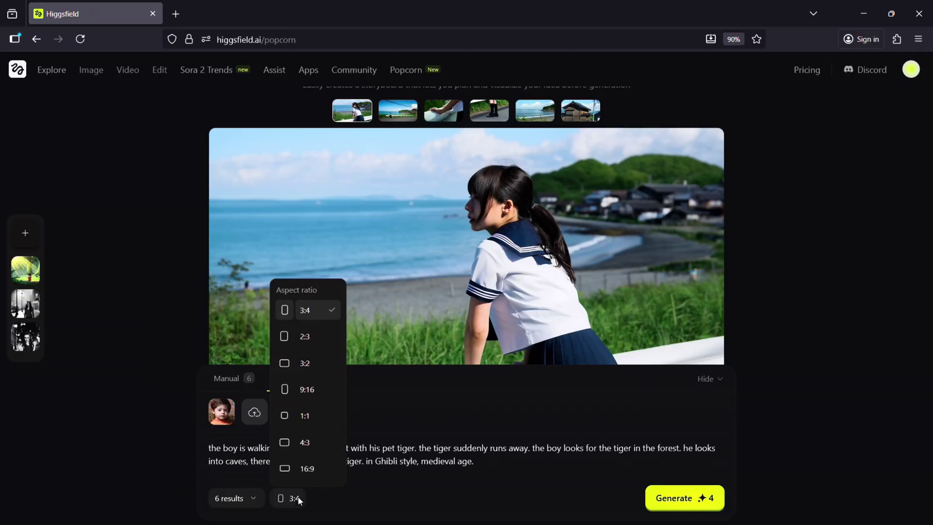
{"action": "left_click", "coordinate": [317, 415]}
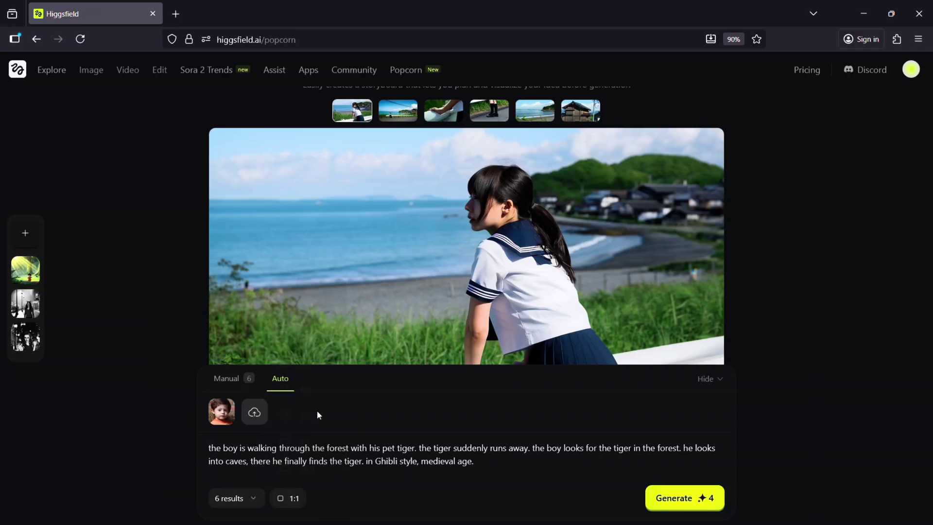
{"action": "left_click", "coordinate": [683, 499]}
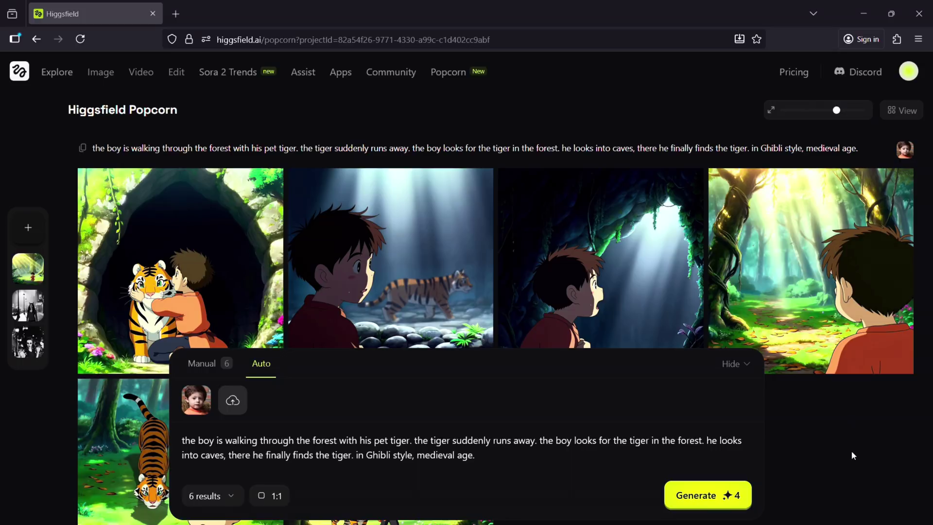
View the tiger hug, tiger passing and cave frames full size.
{"action": "left_click", "coordinate": [189, 273]}
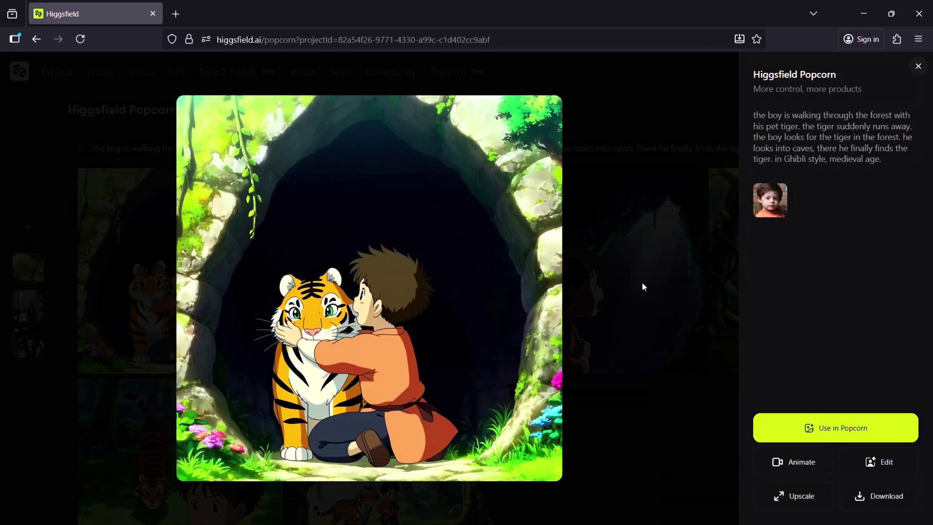
{"action": "left_click", "coordinate": [669, 266]}
{"action": "left_click", "coordinate": [426, 264]}
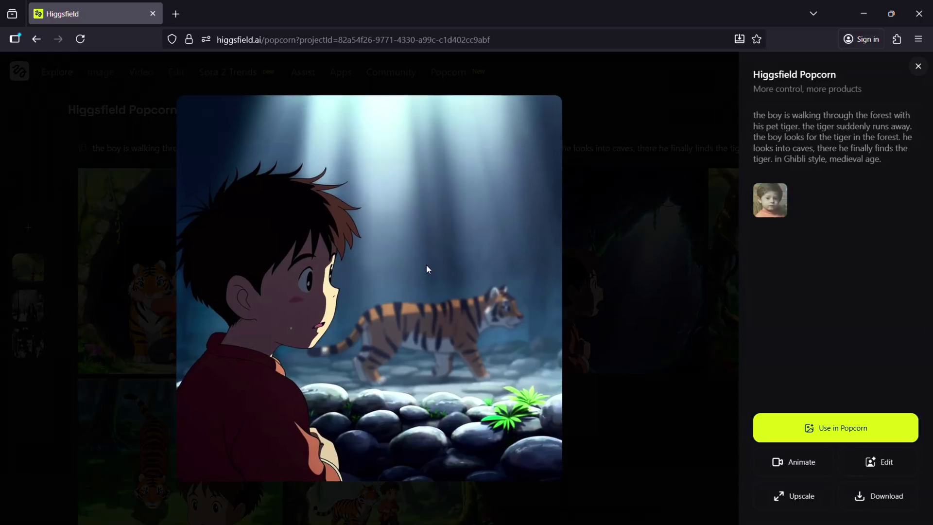
{"action": "left_click", "coordinate": [640, 289]}
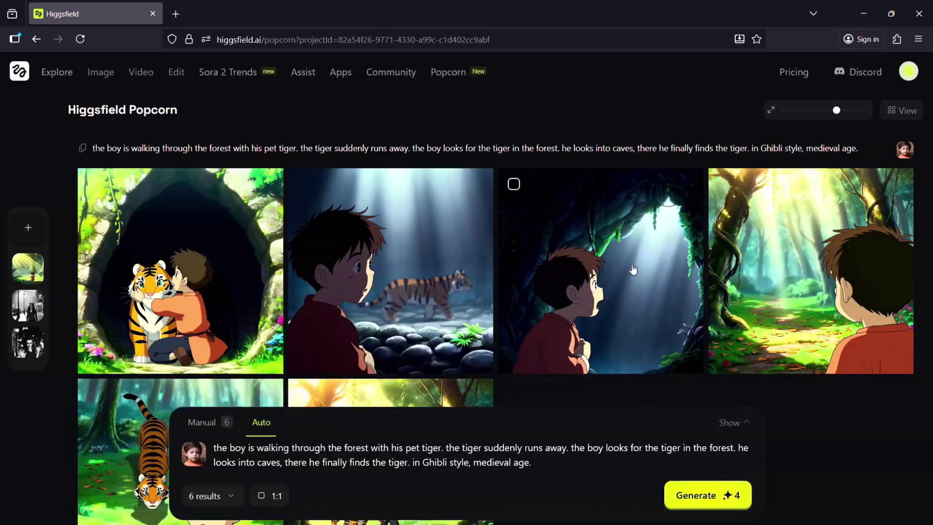
{"action": "left_click", "coordinate": [512, 219]}
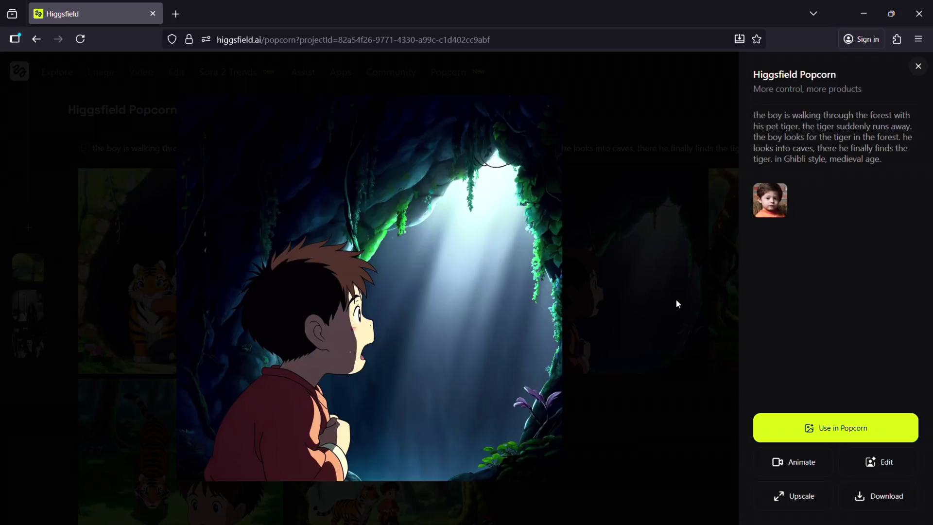
{"action": "left_click", "coordinate": [664, 301]}
View the sunlit forest gaze, creeping tiger and forest walk frames full size.
{"action": "left_click", "coordinate": [818, 277]}
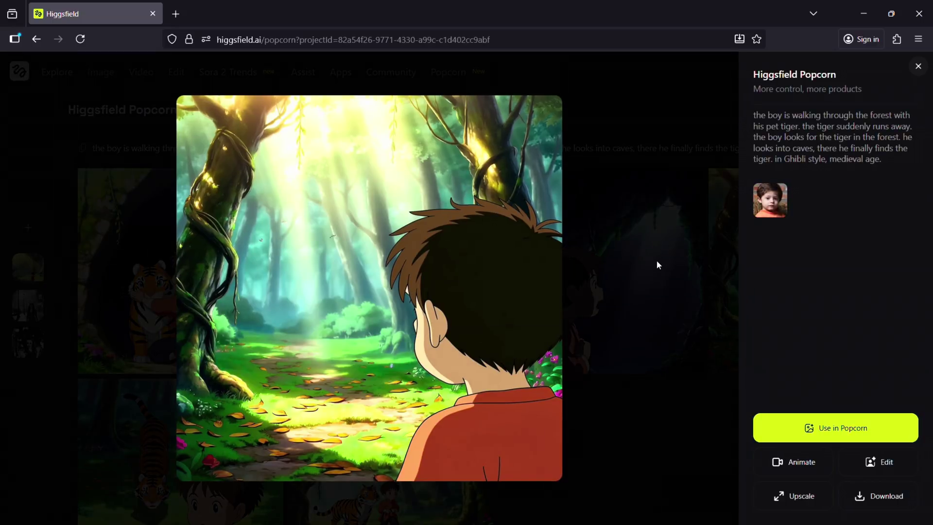
{"action": "left_click", "coordinate": [657, 260]}
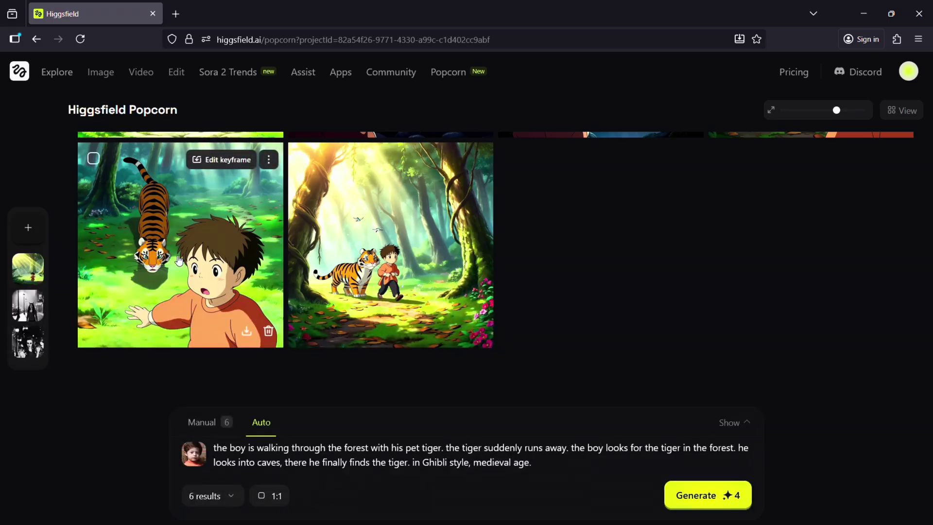
{"action": "left_click", "coordinate": [175, 261]}
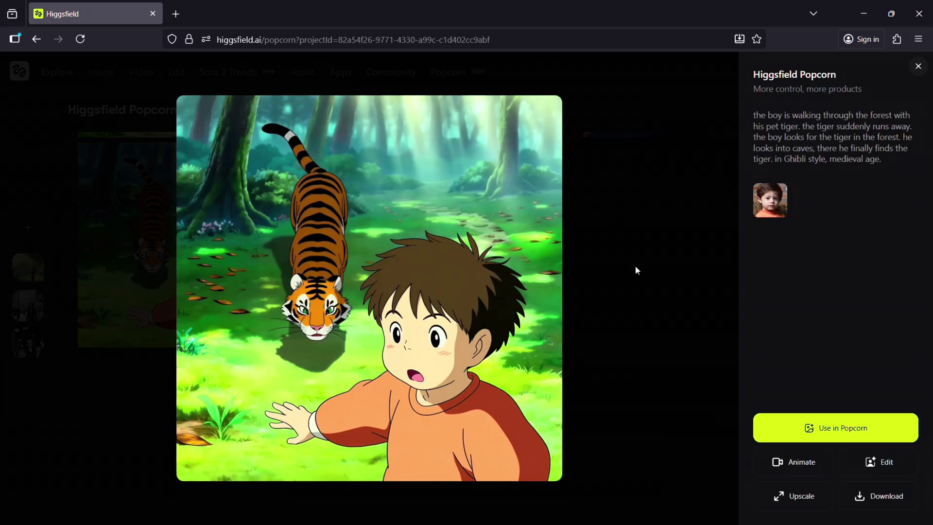
{"action": "left_click", "coordinate": [636, 266]}
{"action": "left_click", "coordinate": [401, 249]}
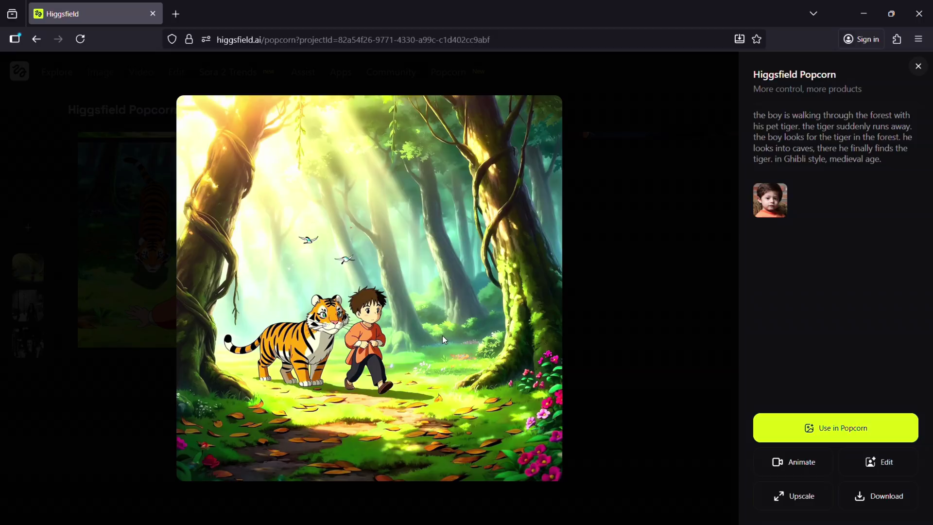
{"action": "left_click", "coordinate": [623, 283]}
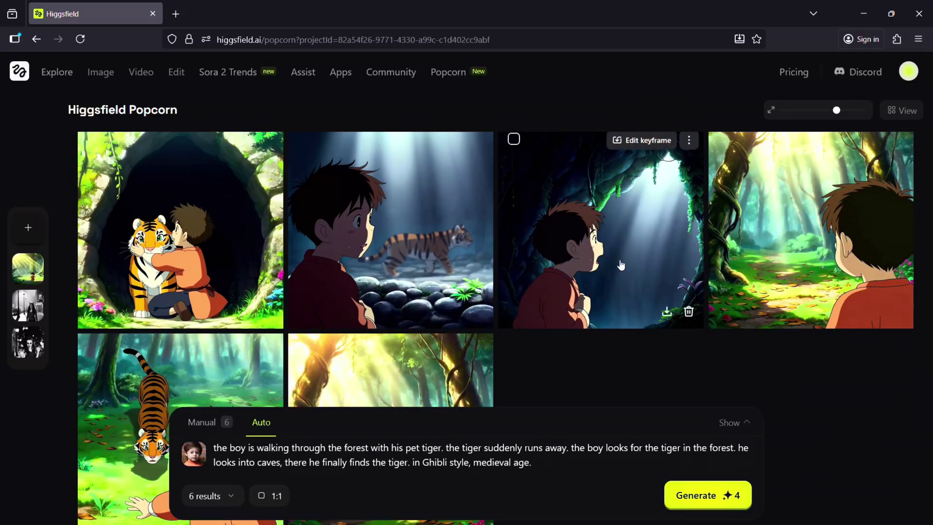
Start a fresh Popcorn storyboard with the standing-man photo fashion-7661610_1920 as a reference.
{"action": "left_click", "coordinate": [448, 71]}
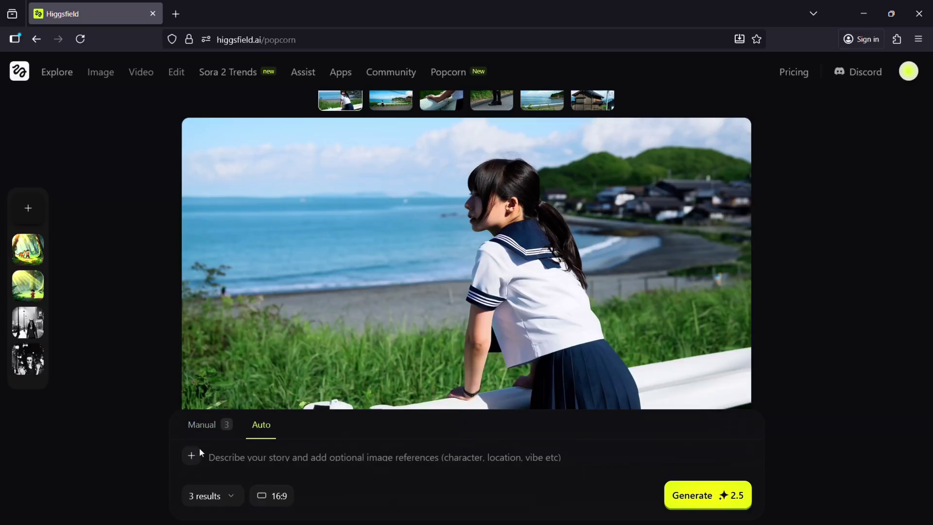
{"action": "left_click", "coordinate": [191, 458]}
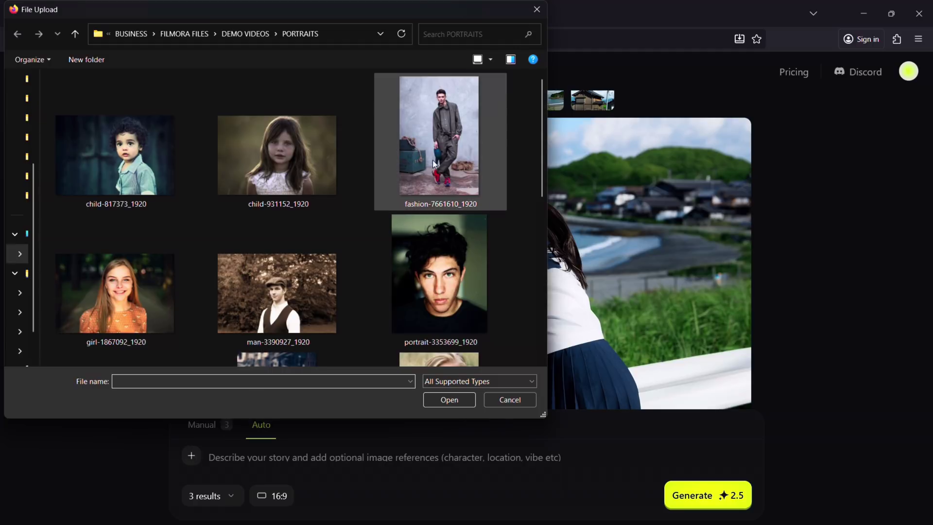
{"action": "left_click", "coordinate": [444, 138]}
{"action": "left_click", "coordinate": [450, 399]}
Add the rainbow umbrella image as a second reference and begin the story prompt.
{"action": "left_click", "coordinate": [234, 419]}
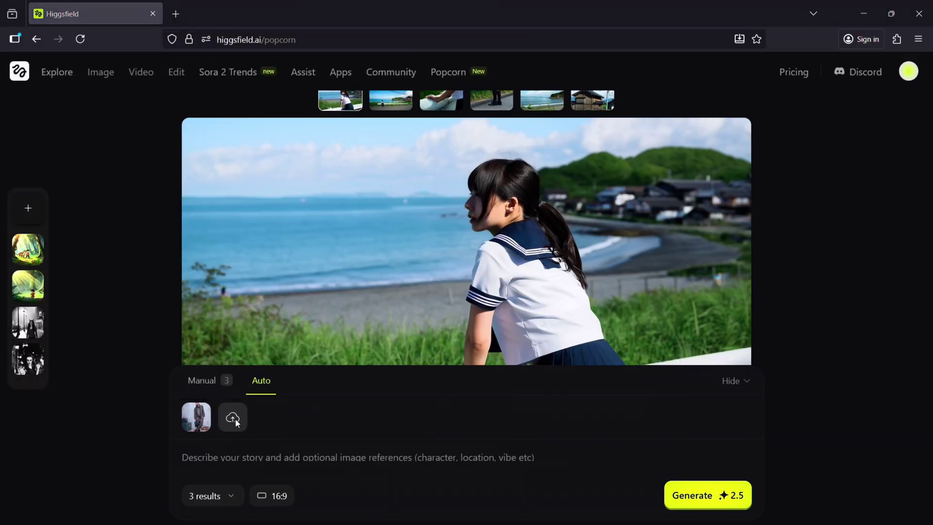
{"action": "scroll", "coordinate": [259, 284], "scroll_direction": "down", "scroll_amount": 3}
{"action": "left_click", "coordinate": [115, 167]}
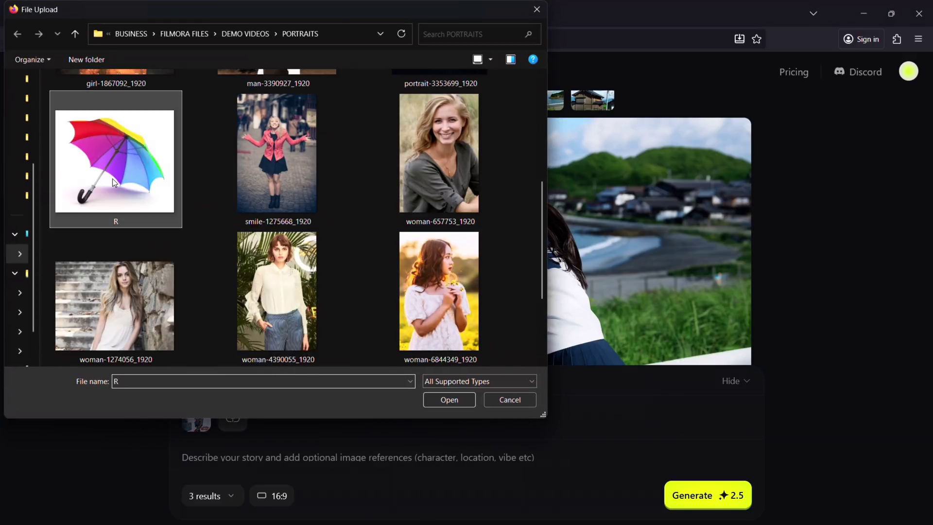
{"action": "left_click", "coordinate": [450, 399]}
{"action": "left_click", "coordinate": [255, 452]}
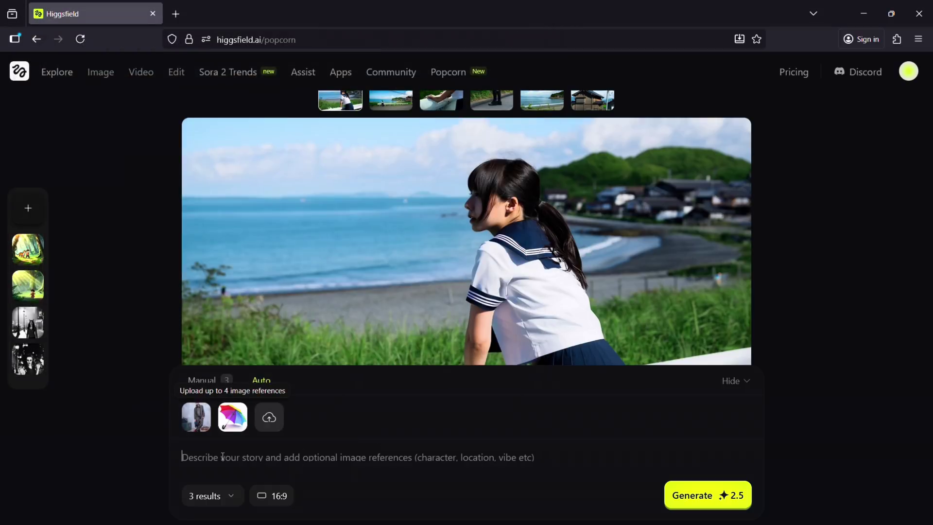
{"action": "type", "text": "the m"}
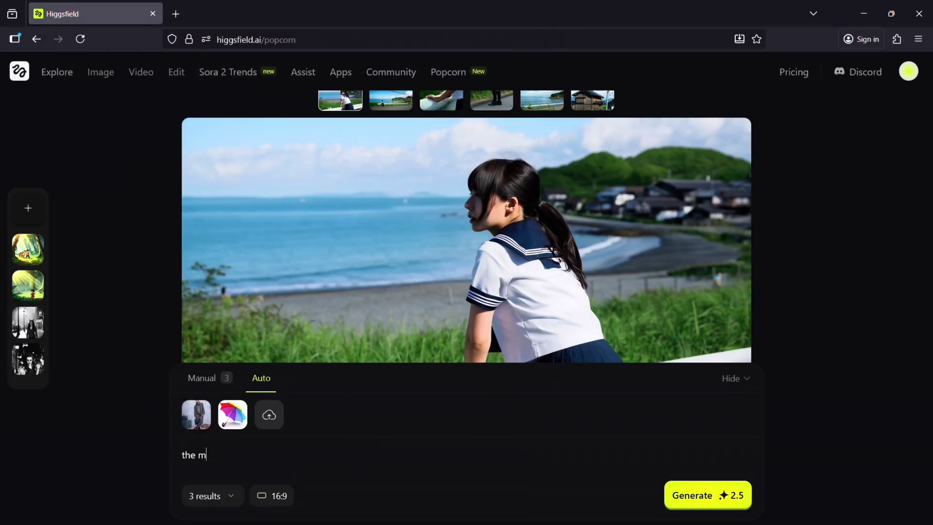
{"action": "type", "text": "an walks ar"}
{"action": "type", "text": "ound a vi"}
{"action": "type", "text": "llage in "}
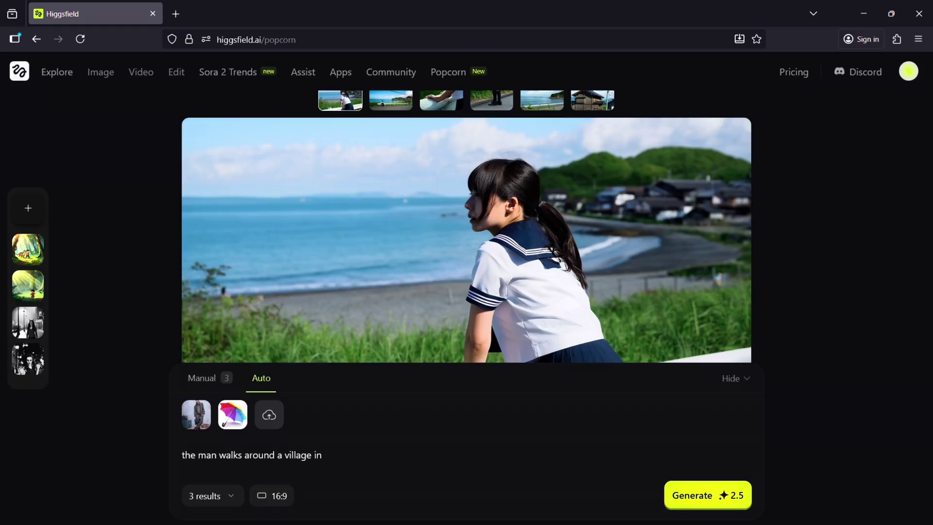
{"action": "type", "text": "Japan wit"}
{"action": "type", "text": "h the o"}
{"action": "type", "text": "bject "}
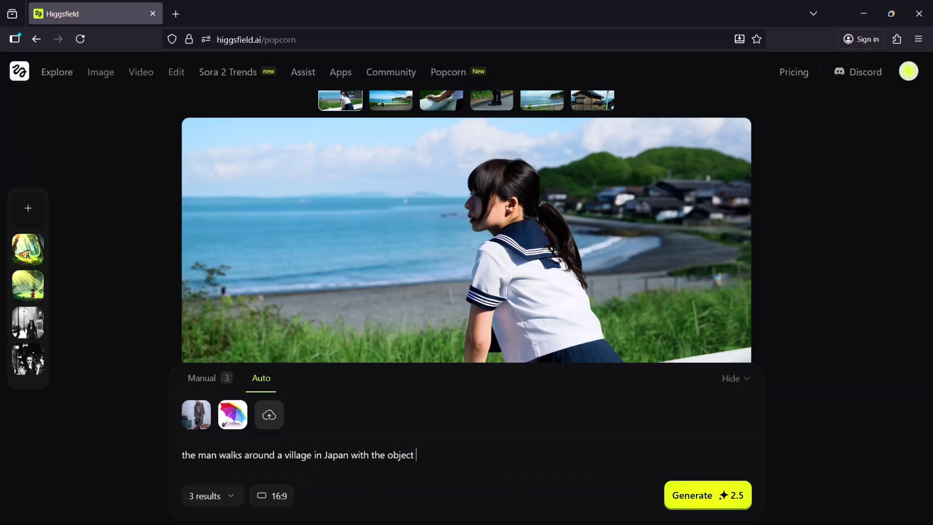
{"action": "type", "text": "in the IM"}
{"action": "type", "text": "G2"}
Generate the village prompt as 4 outputs at 16:9 aspect ratio.
{"action": "left_click", "coordinate": [211, 495]}
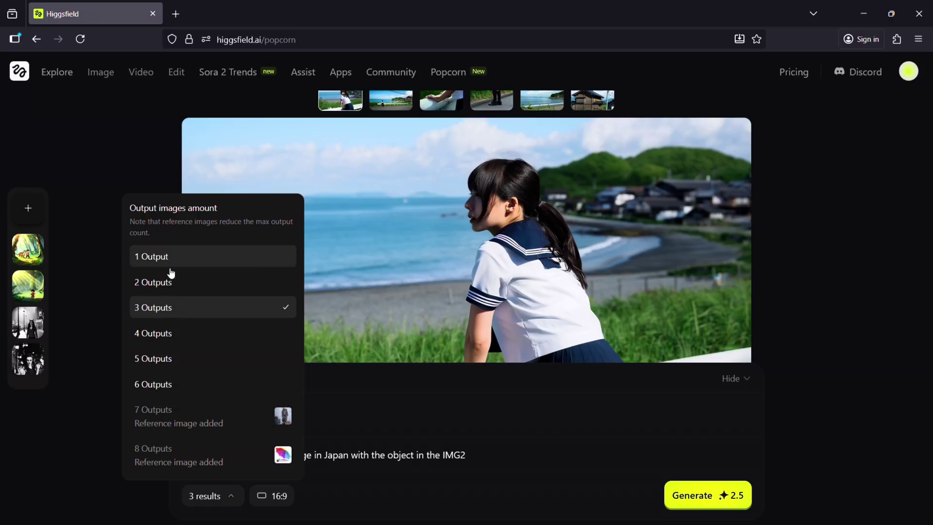
{"action": "left_click", "coordinate": [153, 334]}
{"action": "left_click", "coordinate": [271, 496]}
{"action": "left_click", "coordinate": [292, 462]}
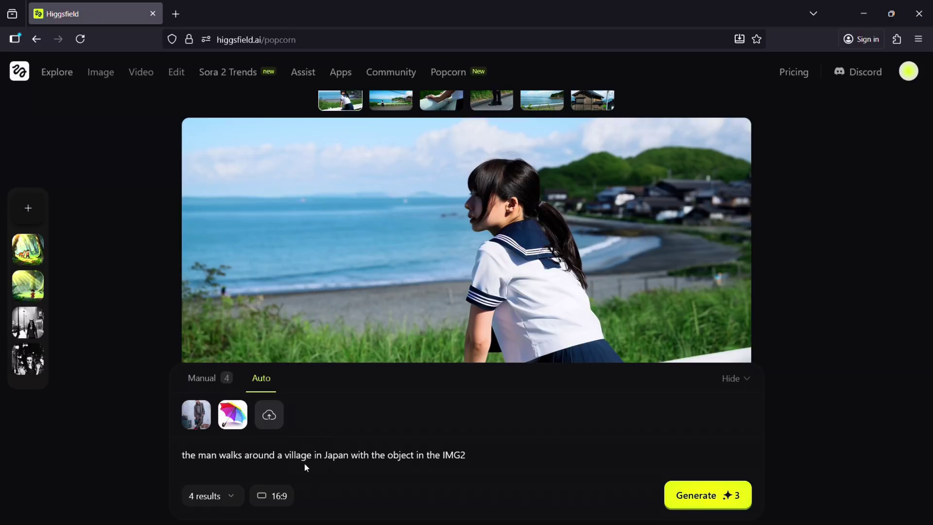
{"action": "left_click", "coordinate": [697, 495]}
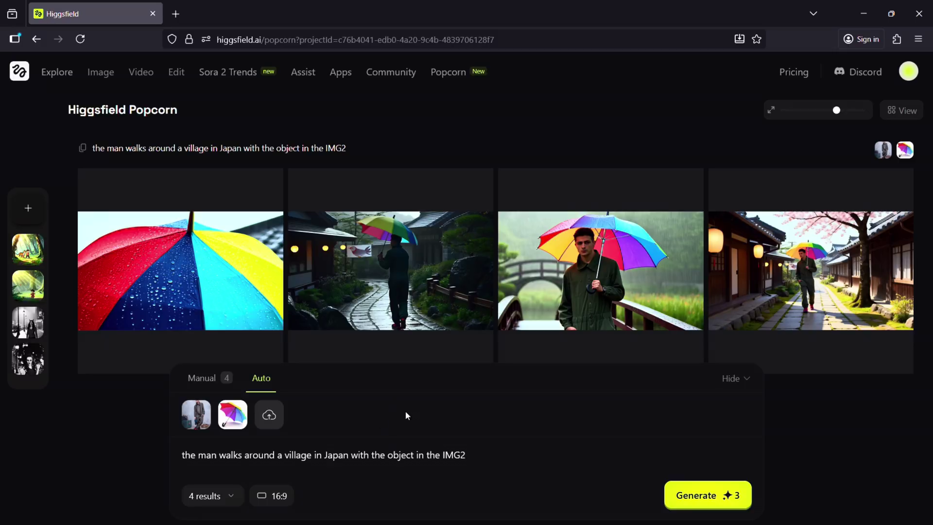
{"action": "right_click", "coordinate": [200, 215]}
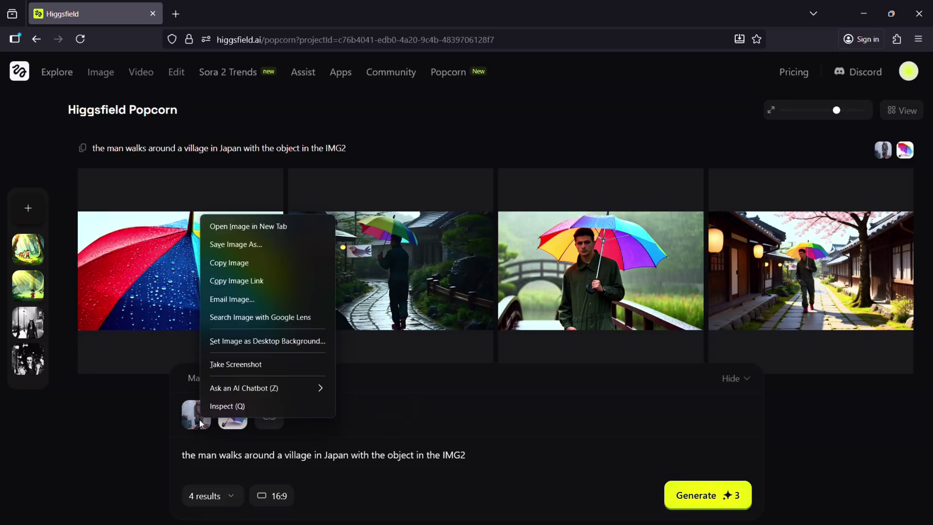
{"action": "left_click", "coordinate": [238, 226]}
{"action": "left_click", "coordinate": [227, 14]}
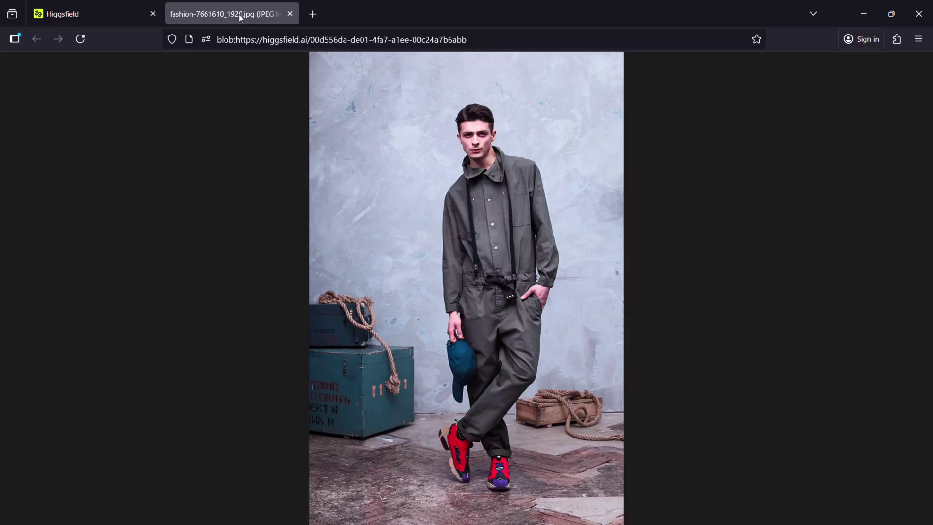
{"action": "left_click", "coordinate": [480, 192]}
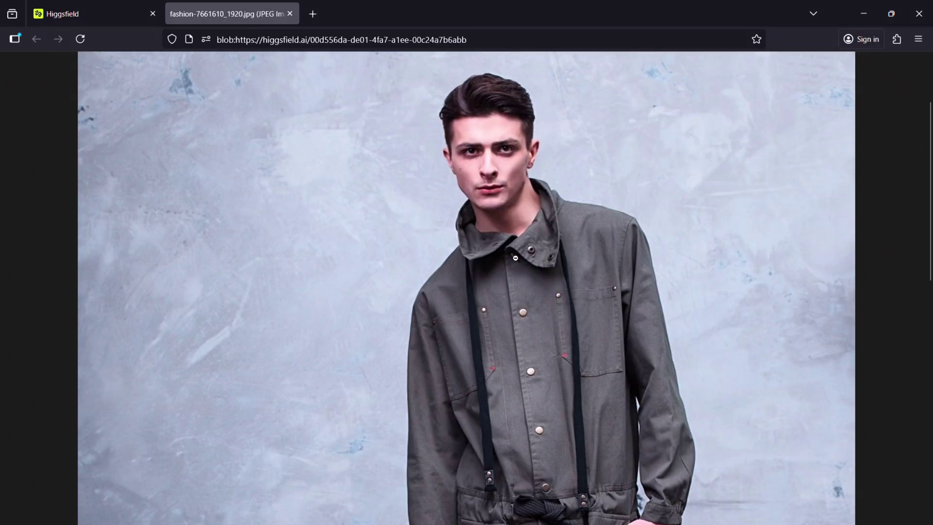
{"action": "left_click", "coordinate": [290, 14]}
{"action": "mouse_move", "coordinate": [601, 270]}
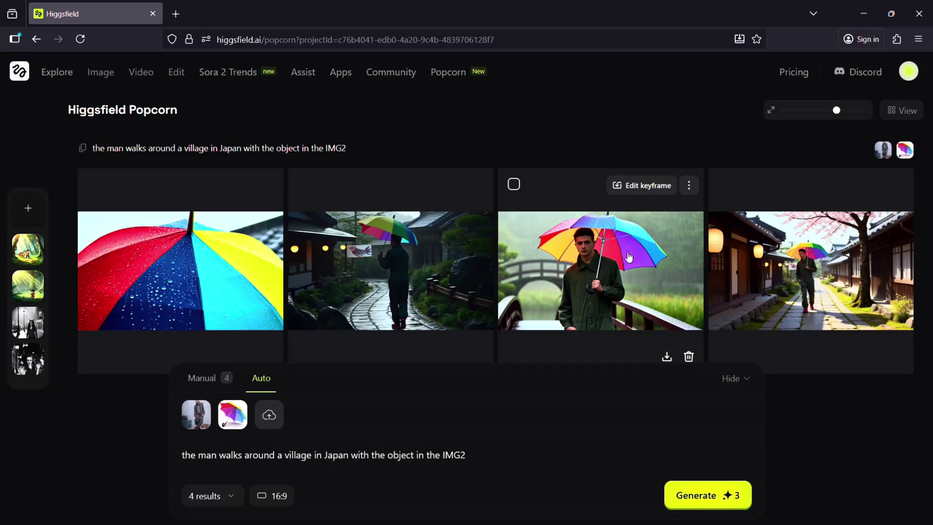
{"action": "left_click", "coordinate": [597, 260]}
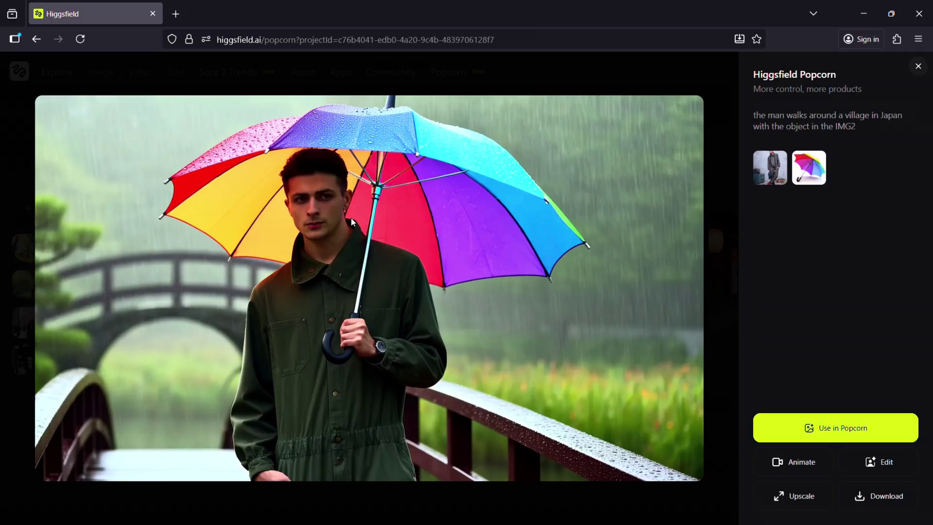
Review the village frames large: walking away, sunny village walk, and umbrella close-up.
{"action": "left_click", "coordinate": [722, 271]}
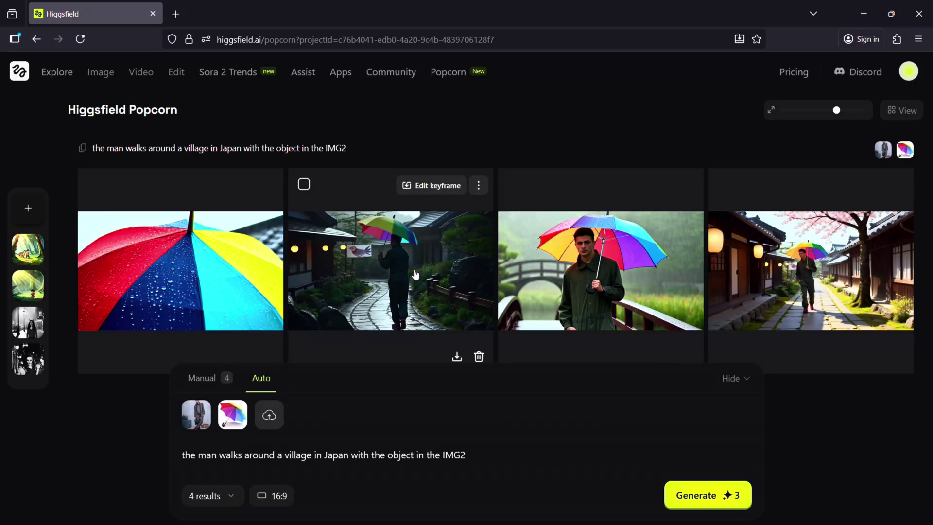
{"action": "left_click", "coordinate": [395, 270]}
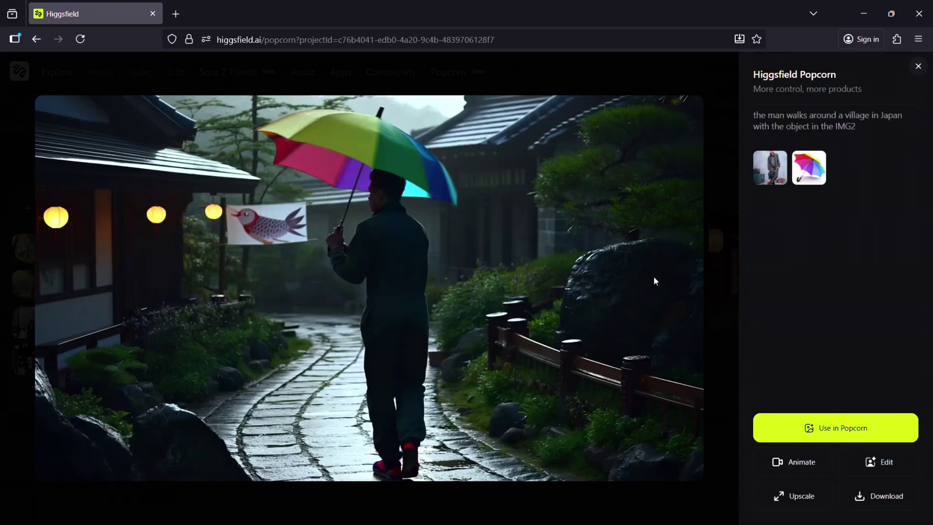
{"action": "left_click", "coordinate": [714, 265]}
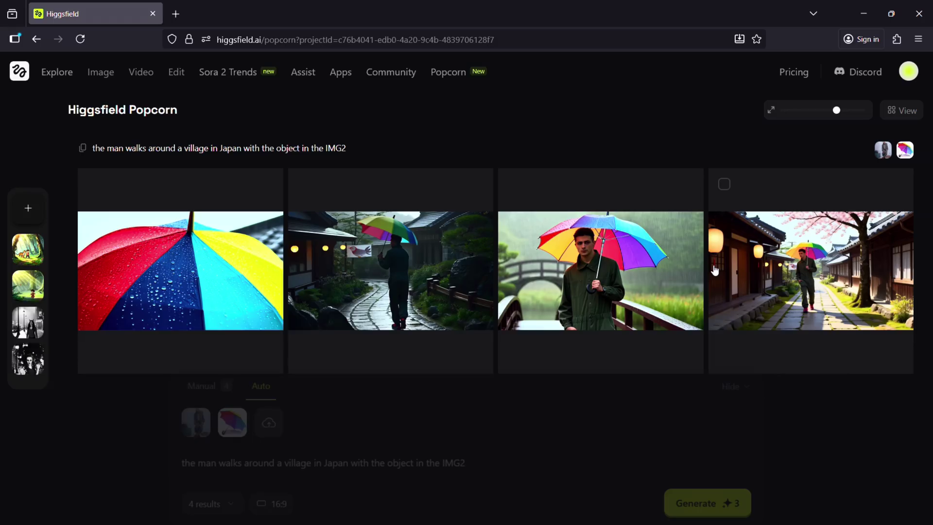
{"action": "left_click", "coordinate": [811, 271]}
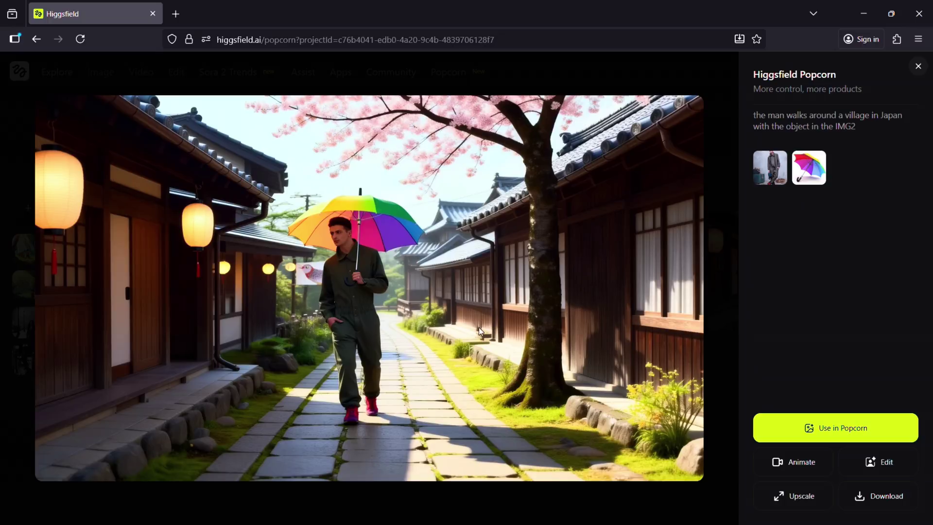
{"action": "left_click", "coordinate": [719, 283]}
{"action": "left_click", "coordinate": [198, 282]}
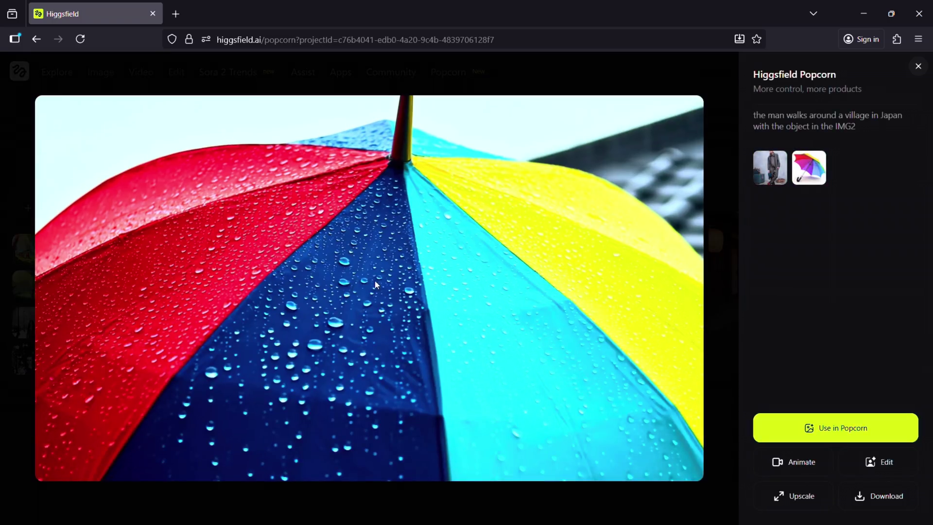
{"action": "left_click", "coordinate": [728, 292]}
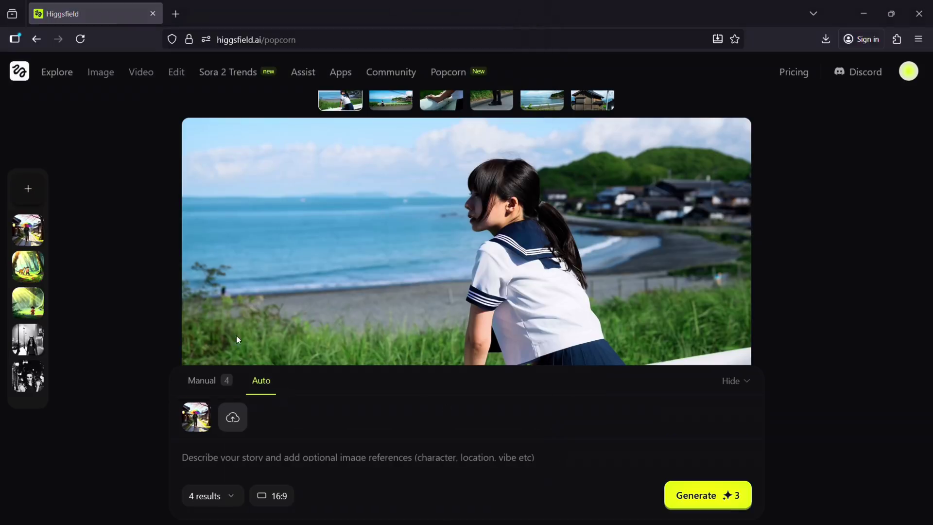
{"action": "type", "text": "exte"}
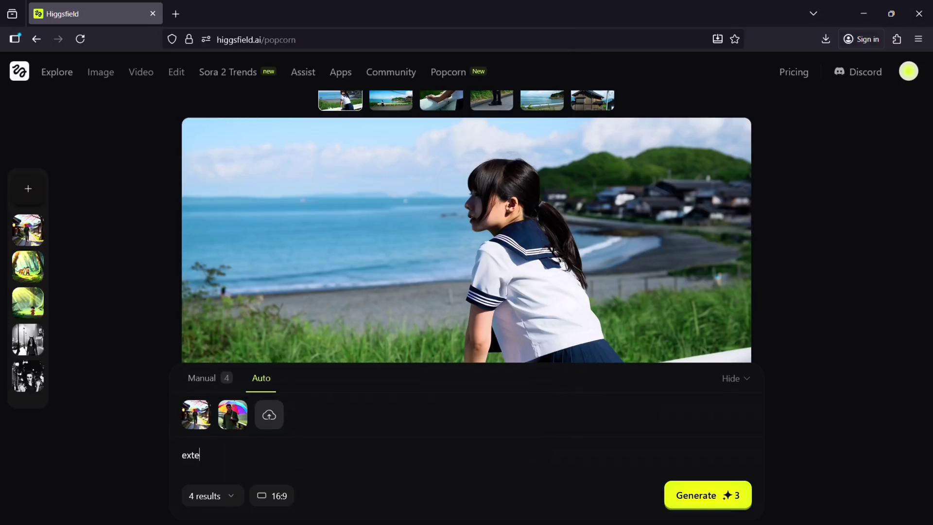
{"action": "type", "text": "nd this storyline with"}
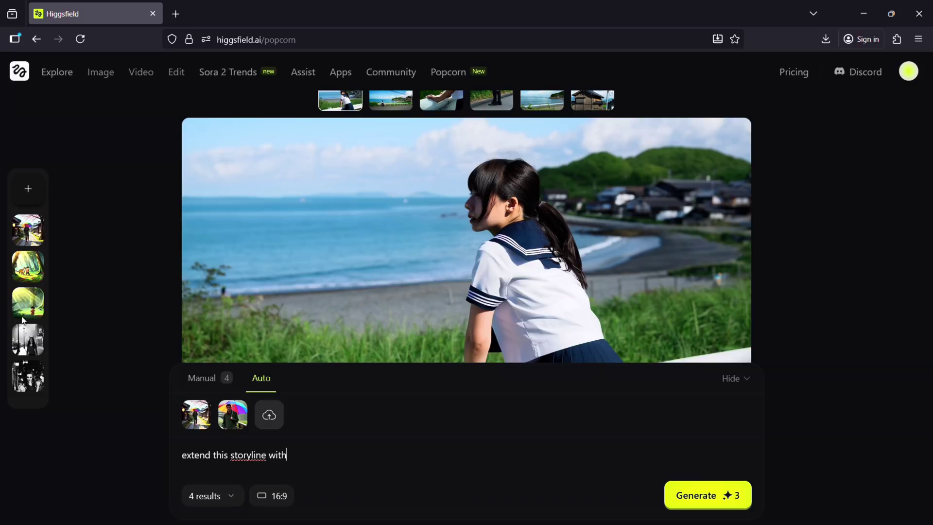
Clear the mistyped prompt for 'extend this sequence with smiling emotions' and set results to 2 outputs.
{"action": "key", "text": "ctrl+a"}
{"action": "type", "text": "exten"}
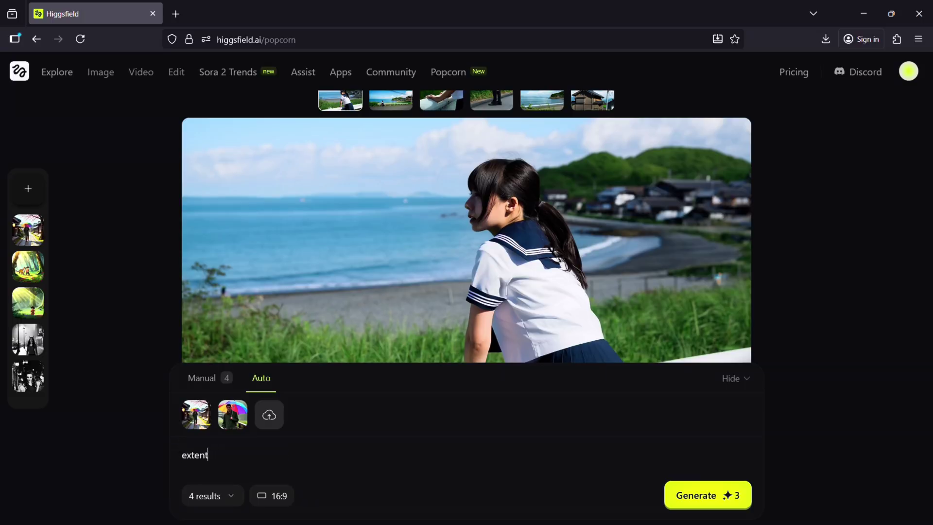
{"action": "key", "text": "BackSpace"}
{"action": "key", "text": "BackSpace"}
{"action": "key", "text": "BackSpace"}
{"action": "type", "text": "tend thi"}
{"action": "type", "text": "s sequence"}
{"action": "type", "text": " with "}
{"action": "type", "text": "smiling "}
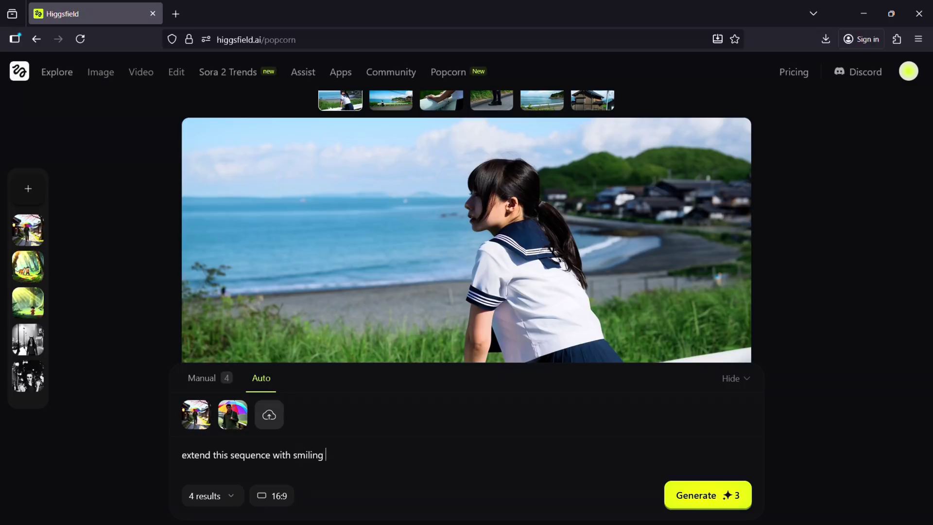
{"action": "type", "text": "emotions"}
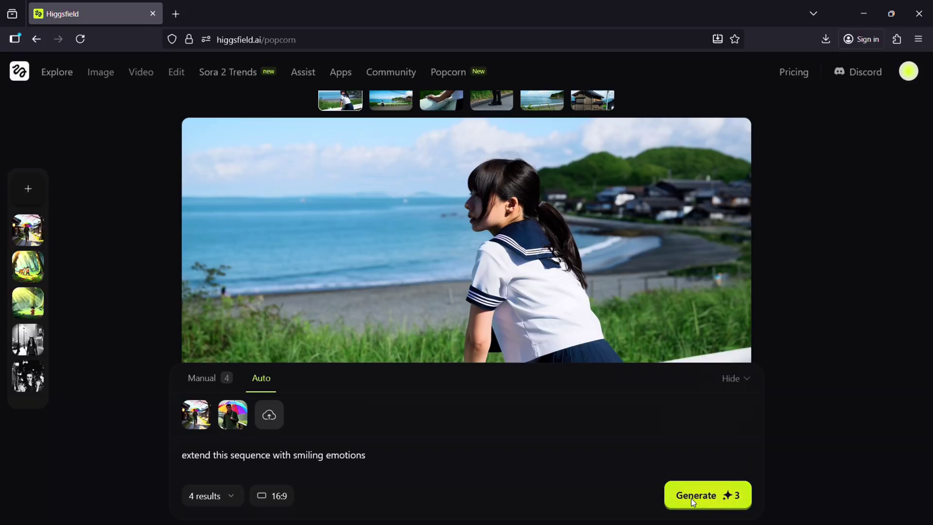
{"action": "left_click", "coordinate": [210, 495]}
{"action": "left_click", "coordinate": [167, 283]}
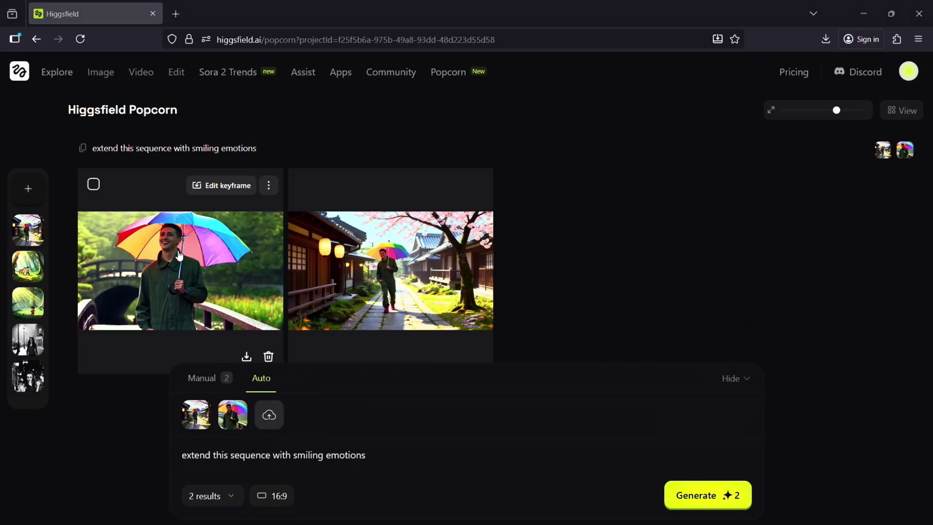
View the two smiling umbrella frames large, one after the other.
{"action": "left_click", "coordinate": [180, 256]}
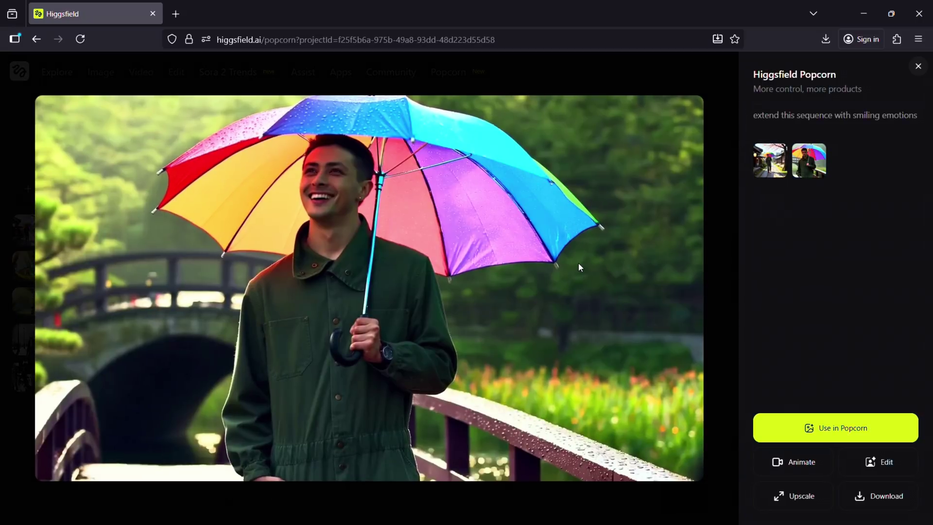
{"action": "left_click", "coordinate": [721, 260]}
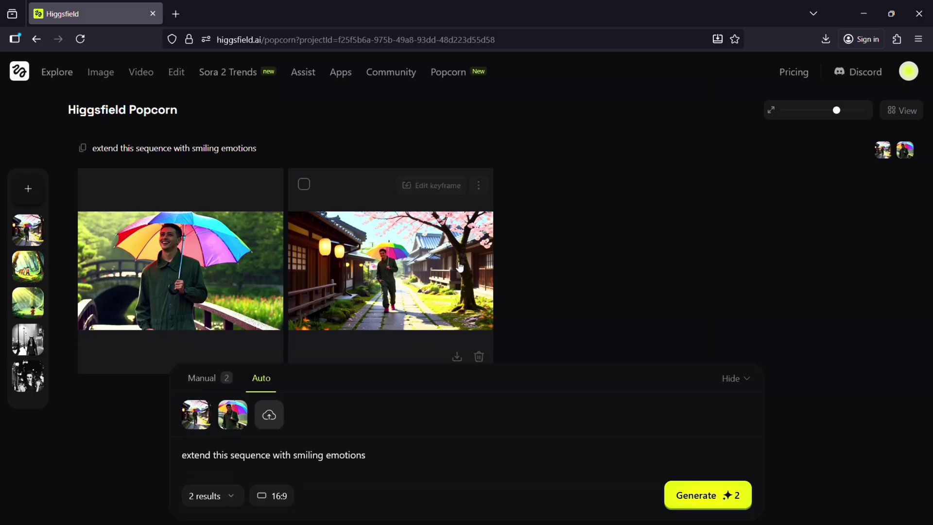
{"action": "left_click", "coordinate": [420, 255]}
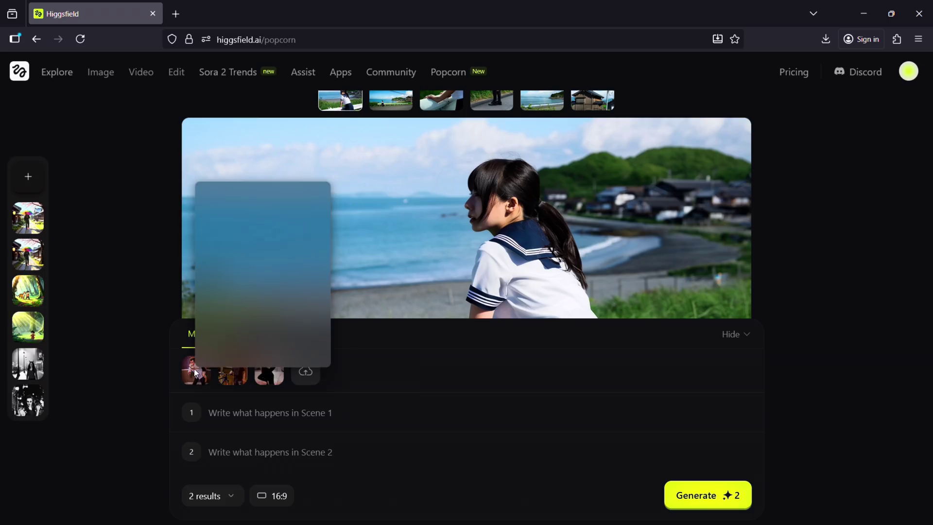
Preview the piggyback photo, then open and view the man reference photo in a new tab.
{"action": "left_click", "coordinate": [232, 13]}
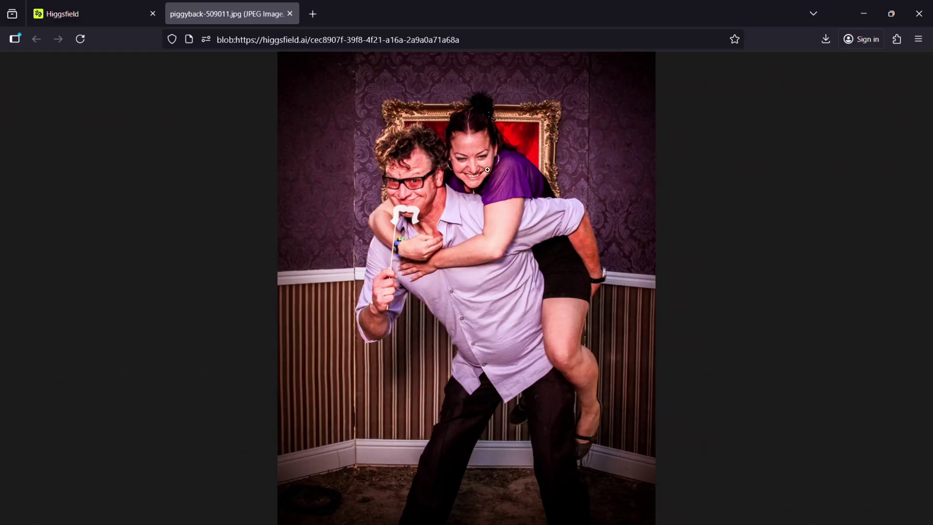
{"action": "left_click", "coordinate": [62, 14]}
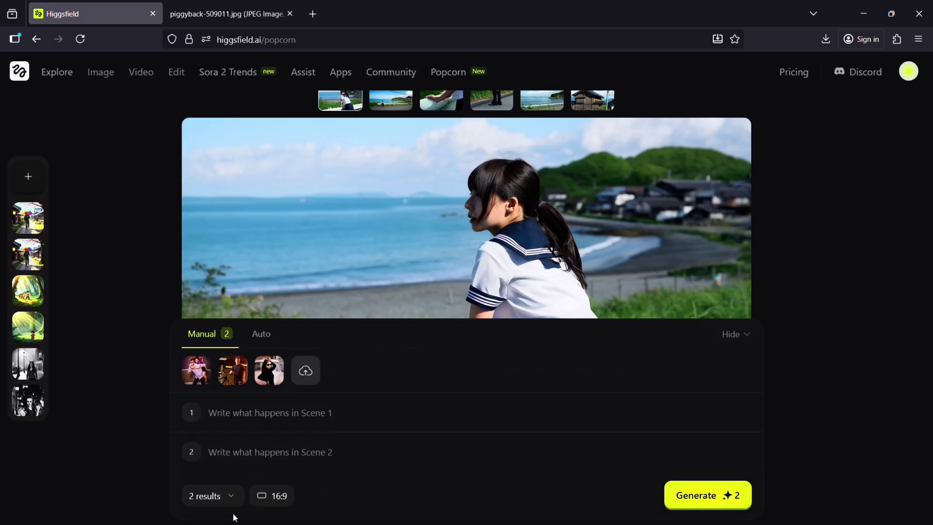
{"action": "right_click", "coordinate": [229, 370]}
{"action": "left_click", "coordinate": [258, 177]}
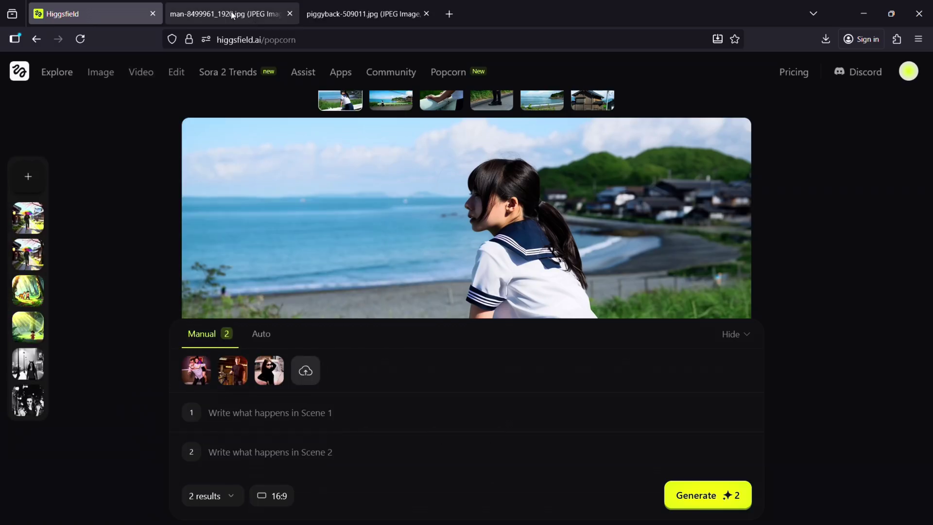
{"action": "left_click", "coordinate": [232, 13]}
{"action": "left_click", "coordinate": [102, 14]}
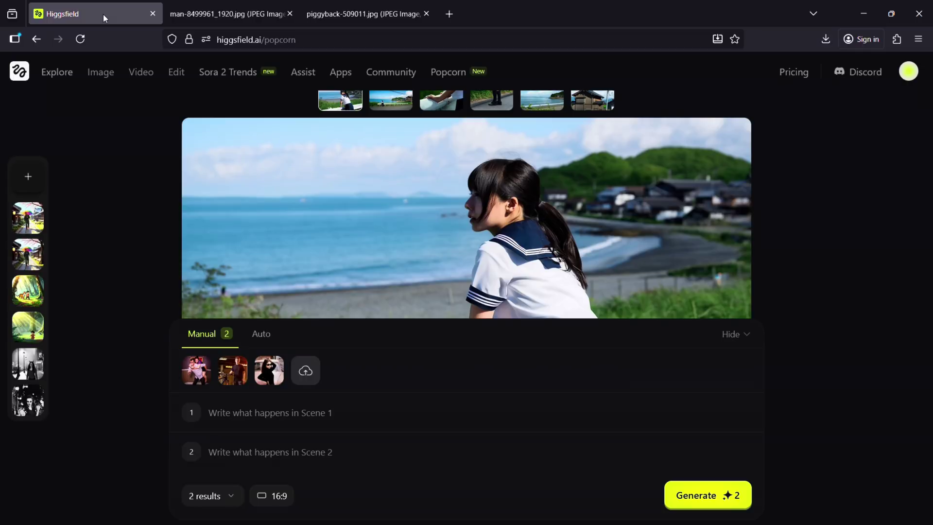
Open the woman reference photo in a new tab, view it, then close both photo tabs.
{"action": "right_click", "coordinate": [269, 375]}
{"action": "left_click", "coordinate": [317, 201]}
{"action": "left_click", "coordinate": [226, 14]}
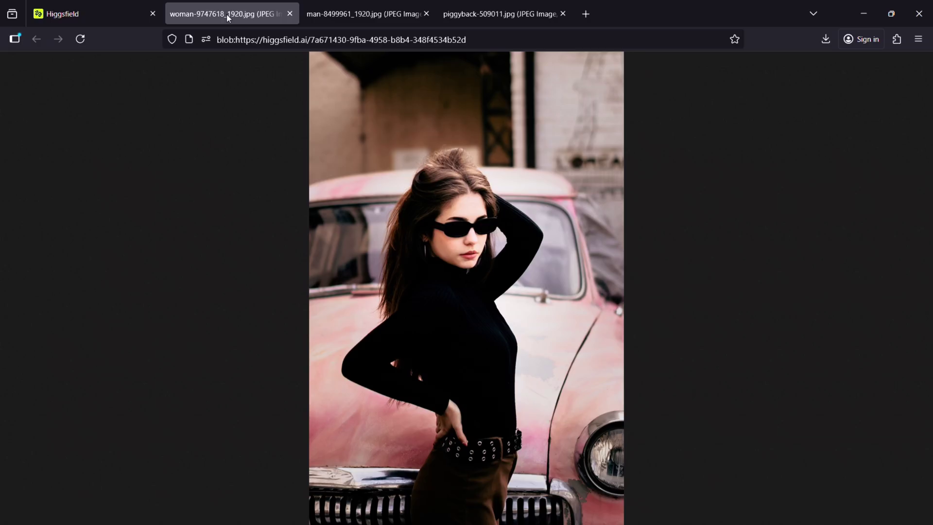
{"action": "left_click", "coordinate": [289, 14]}
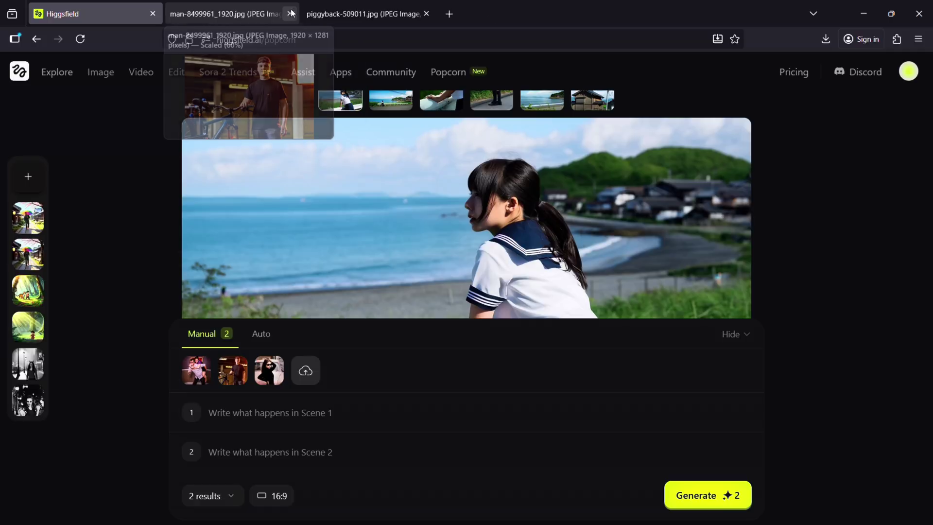
{"action": "left_click", "coordinate": [290, 13]}
{"action": "left_click", "coordinate": [290, 13]}
Write the Scene 1 prompt combining IMG2, IMG3 and IMG1 and view both piggyback composites full size.
{"action": "left_click", "coordinate": [281, 412]}
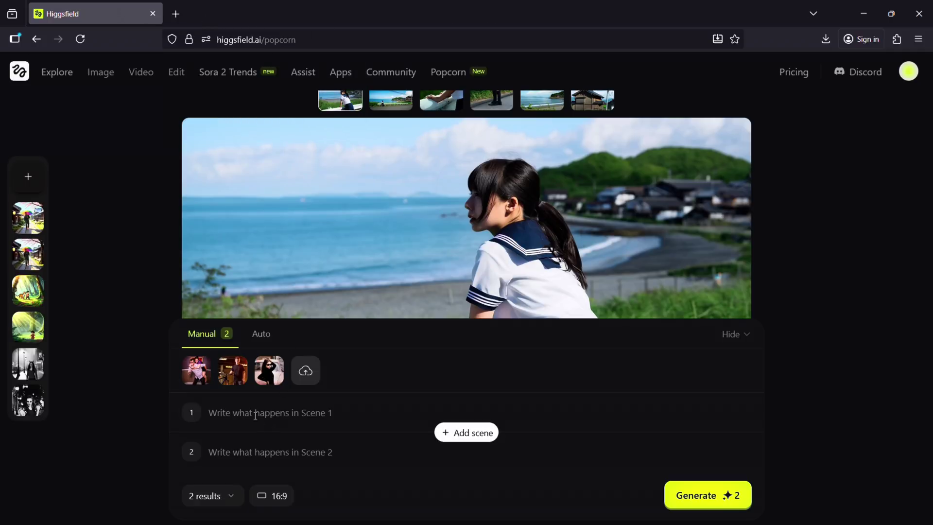
{"action": "type", "text": "put the man"}
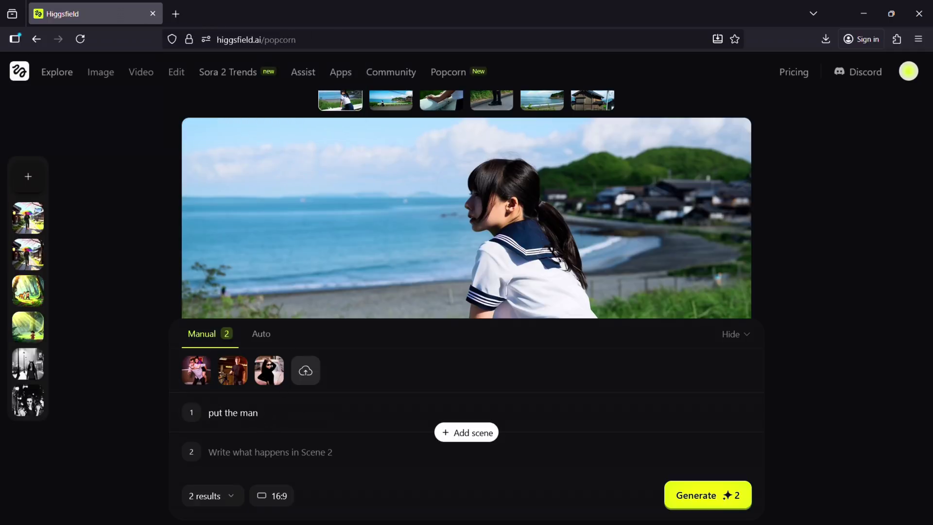
{"action": "type", "text": " in IMG2 with the woman"}
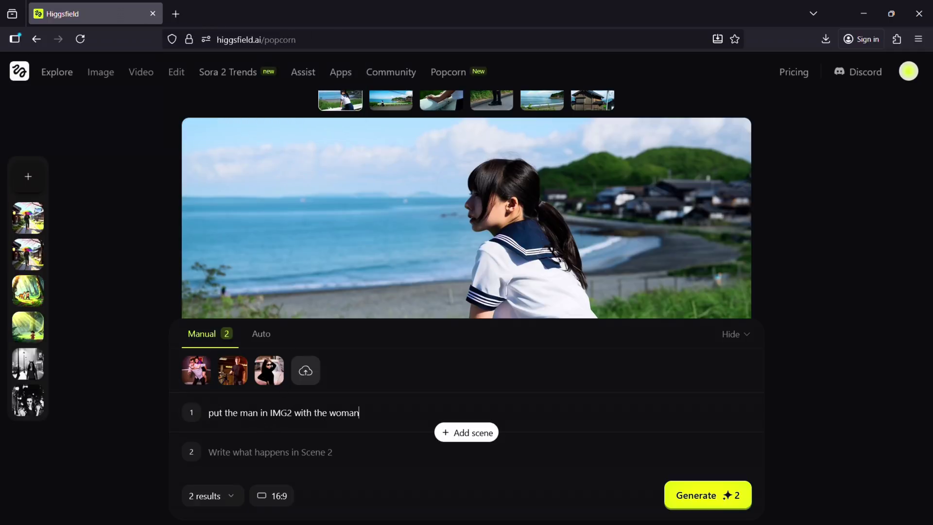
{"action": "type", "text": " in IMG3 in the setting"}
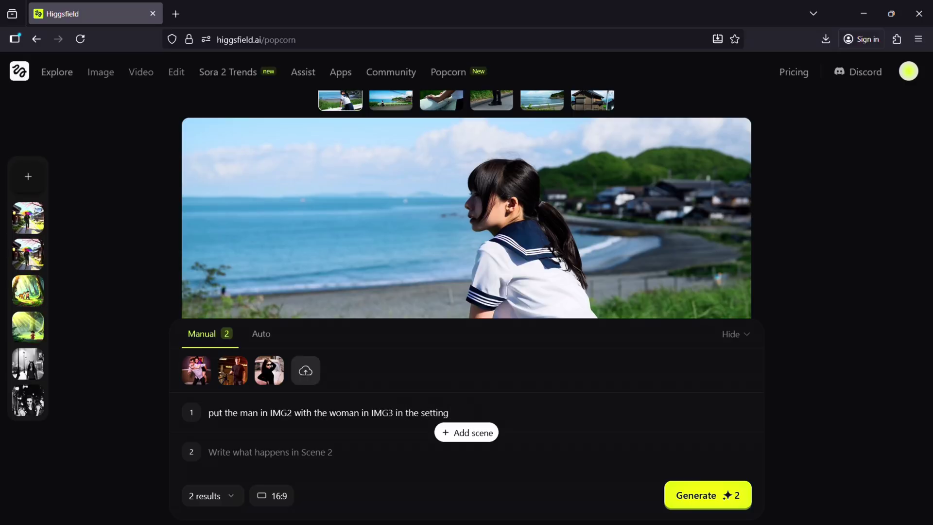
{"action": "type", "text": " from IMG1 with similar "}
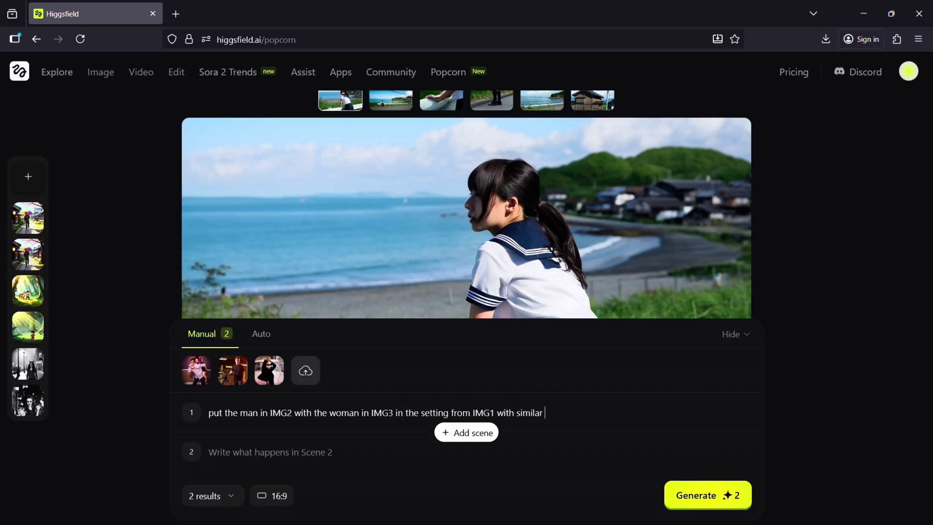
{"action": "type", "text": "poses"}
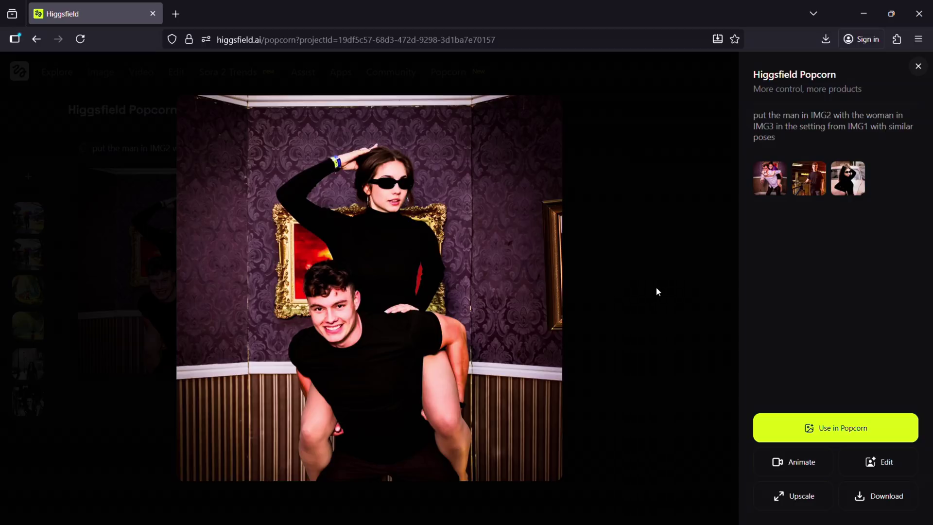
{"action": "left_click", "coordinate": [670, 281]}
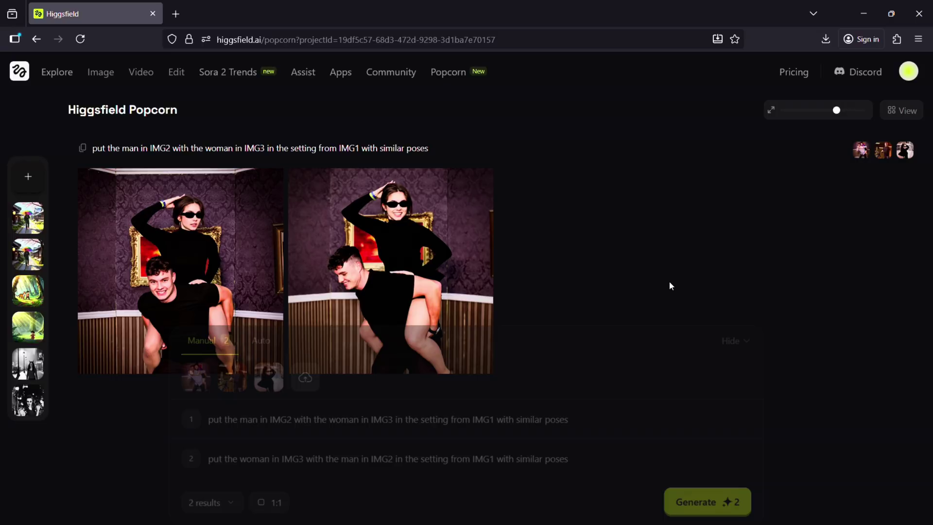
{"action": "key", "text": "Right"}
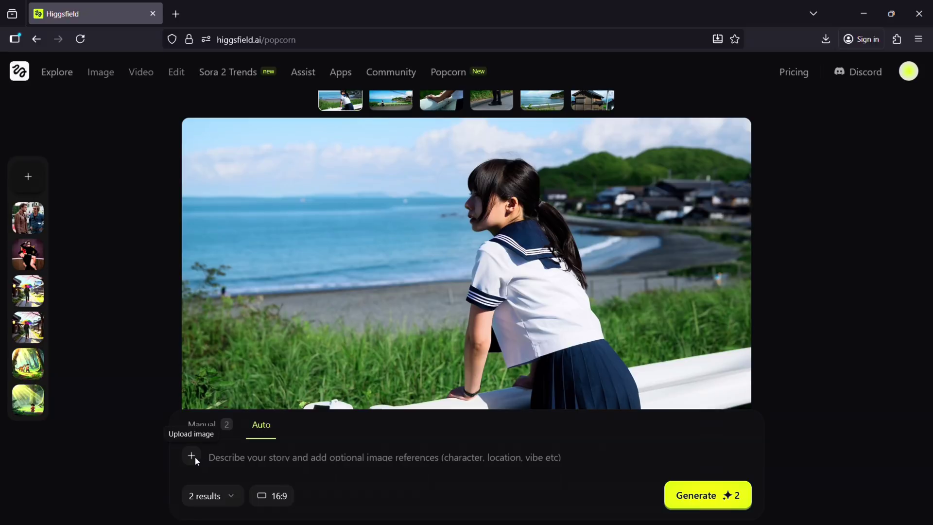
Upload the two-men Hollywood film still as the reference image.
{"action": "left_click", "coordinate": [191, 457]}
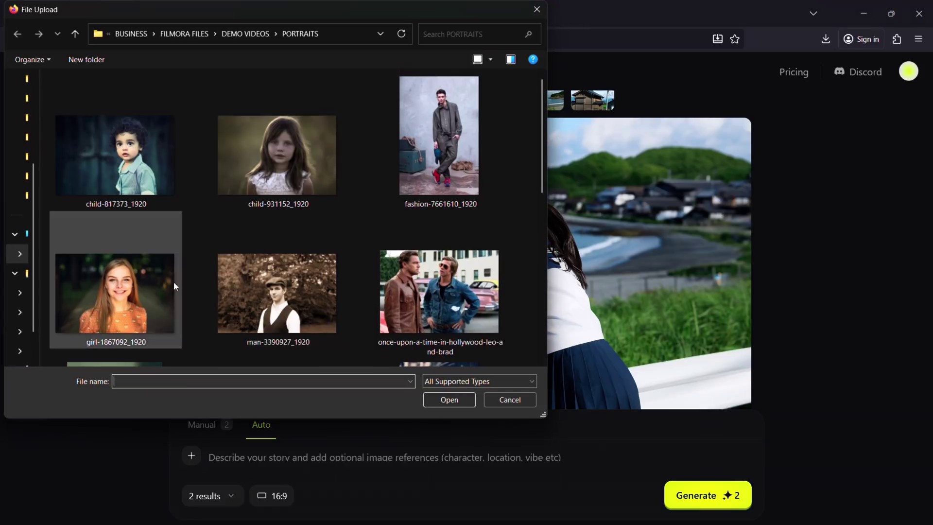
{"action": "left_click", "coordinate": [398, 284]}
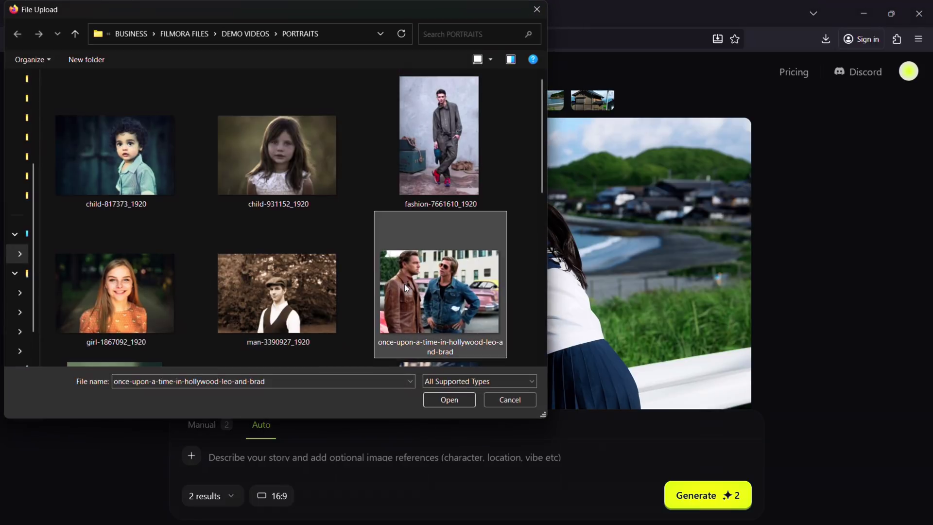
{"action": "left_click", "coordinate": [450, 399]}
{"action": "left_click", "coordinate": [599, 466]}
{"action": "type", "text": "expand the background, but keep it the same. just expand it to reveal the behind the scenes camera of the set"}
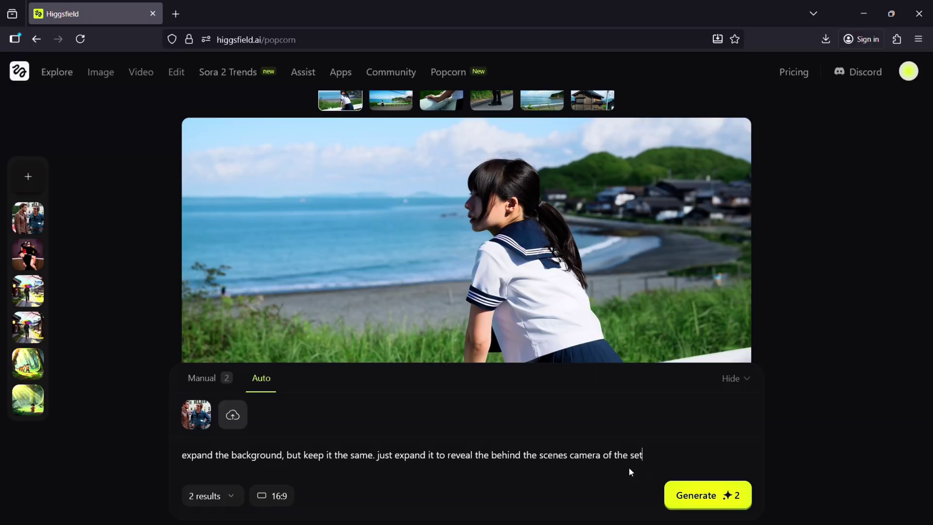
Set results to 3 outputs and keep the 16:9 aspect ratio.
{"action": "left_click", "coordinate": [212, 496]}
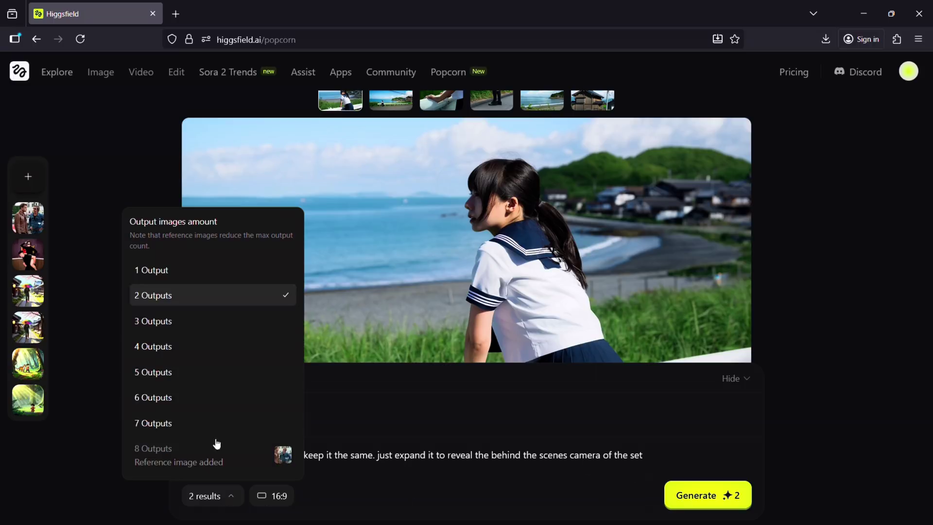
{"action": "left_click", "coordinate": [160, 321]}
{"action": "left_click", "coordinate": [277, 495]}
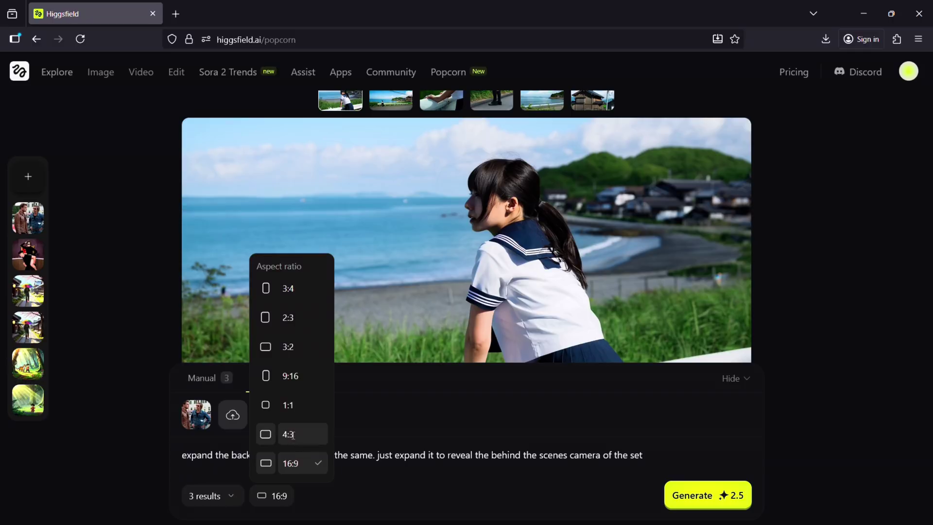
{"action": "left_click", "coordinate": [290, 463]}
Generate the expanded images and view the third and middle behind-the-scenes results large.
{"action": "left_click", "coordinate": [708, 496]}
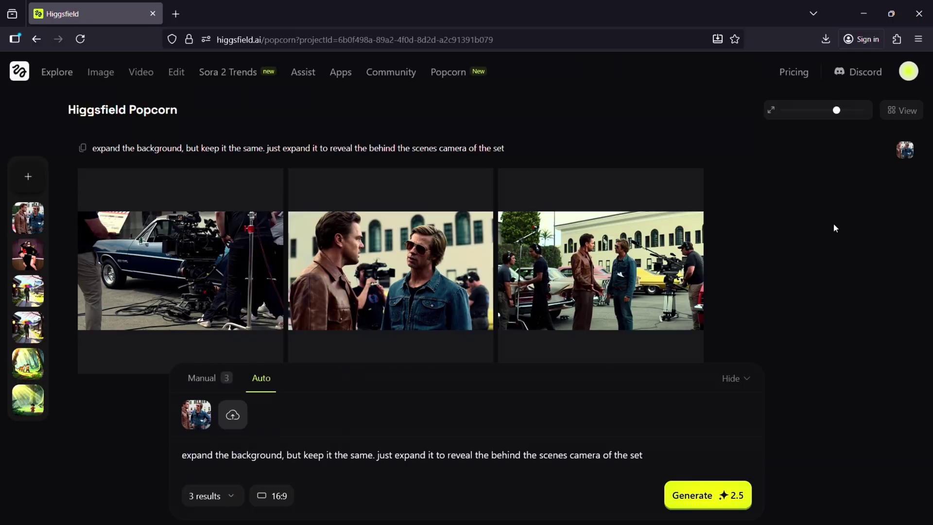
{"action": "left_click", "coordinate": [583, 259]}
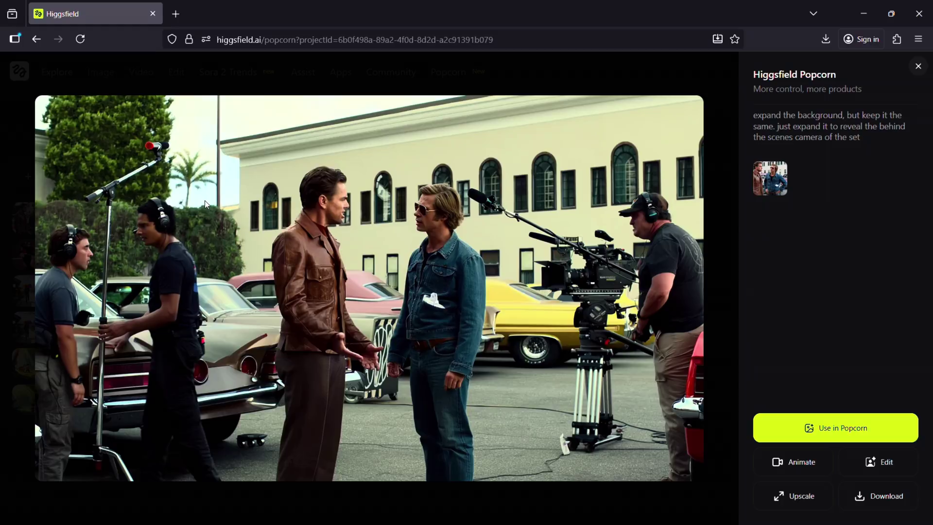
{"action": "left_click", "coordinate": [717, 264]}
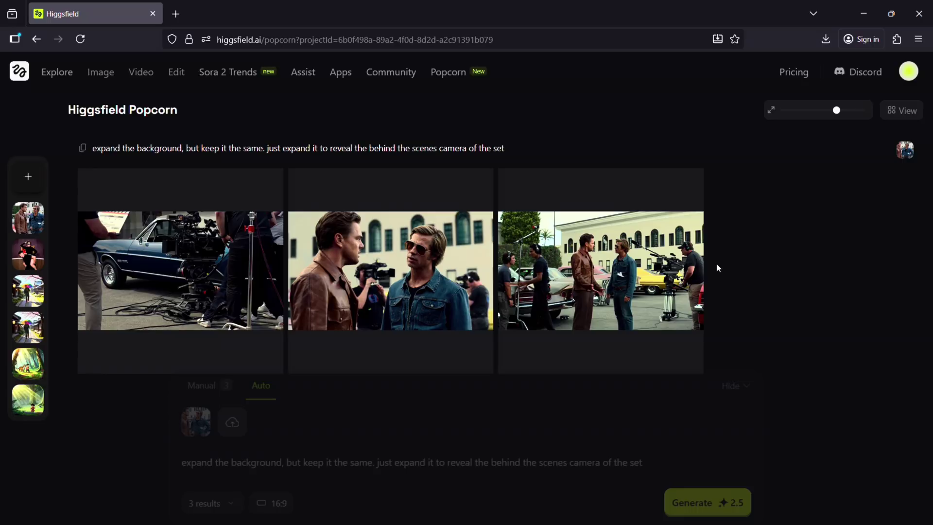
{"action": "left_click", "coordinate": [376, 279]}
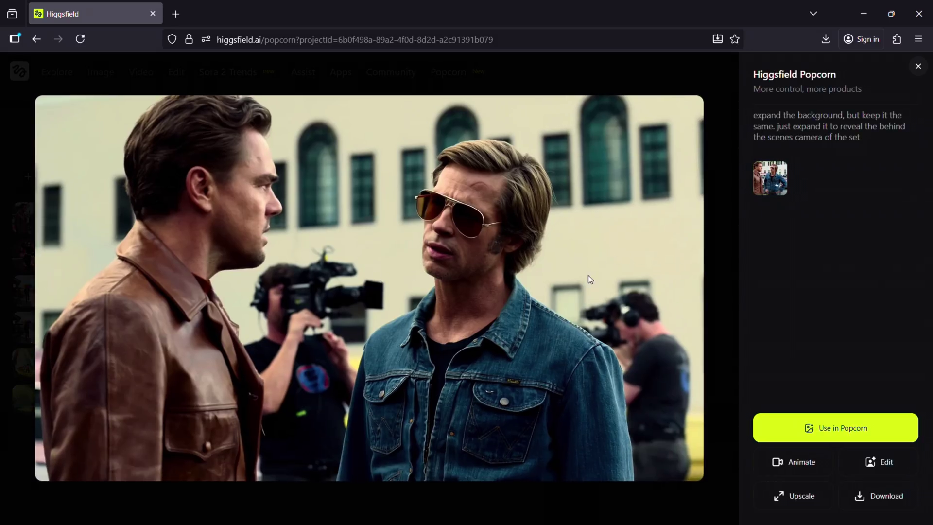
{"action": "left_click", "coordinate": [742, 244]}
{"action": "mouse_move", "coordinate": [180, 271]}
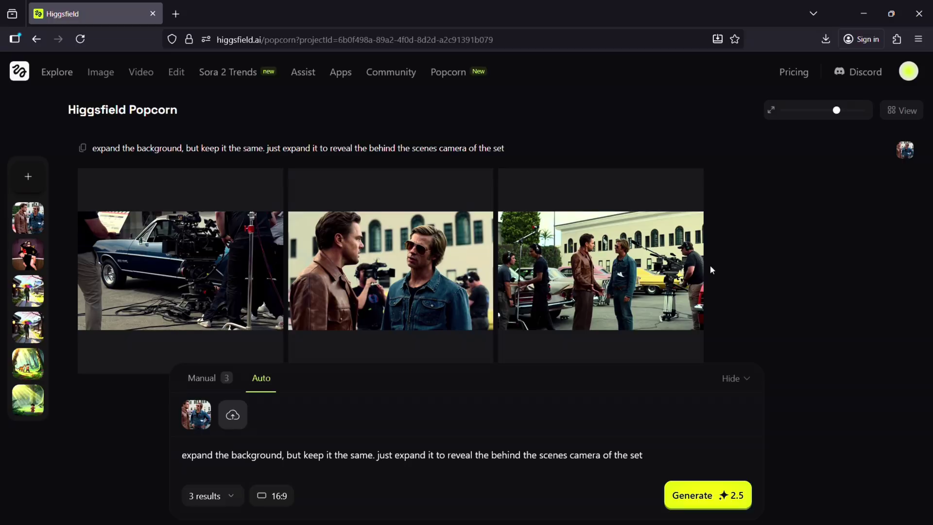
{"action": "scroll", "coordinate": [708, 258], "scroll_direction": "down", "scroll_amount": 3}
{"action": "scroll", "coordinate": [708, 259], "scroll_direction": "up", "scroll_amount": 3}
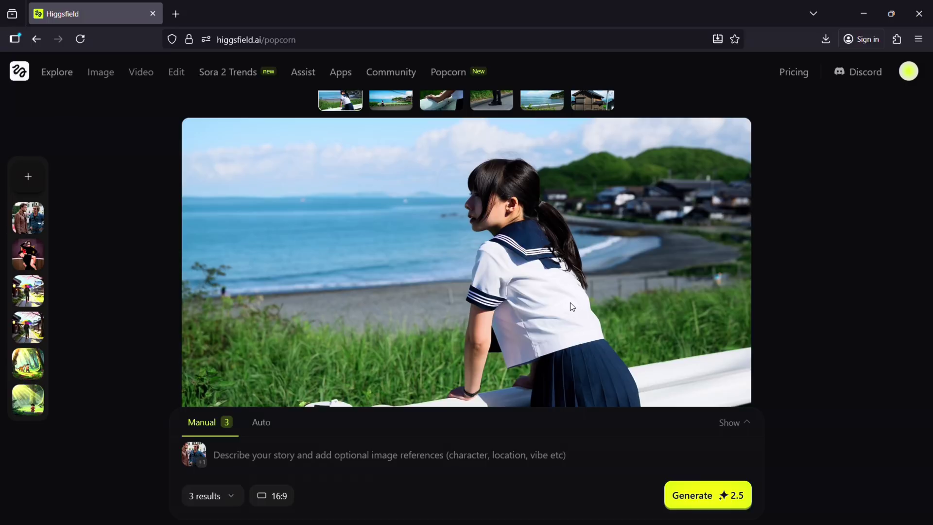
Go to the Explore home page from the top navigation.
{"action": "left_click", "coordinate": [57, 72]}
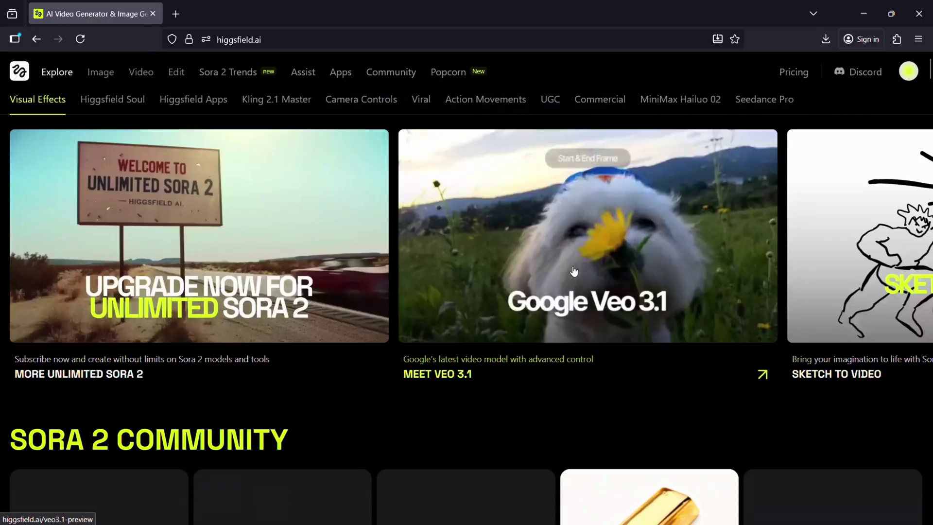
{"action": "scroll", "coordinate": [571, 267], "scroll_direction": "down", "scroll_amount": 4}
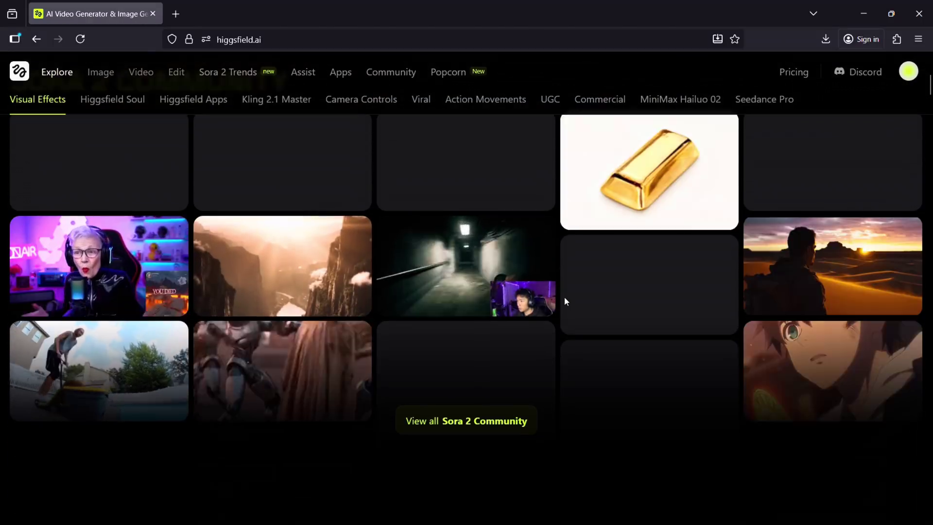
{"action": "scroll", "coordinate": [564, 297], "scroll_direction": "down", "scroll_amount": 3}
{"action": "scroll", "coordinate": [565, 297], "scroll_direction": "down", "scroll_amount": 3}
{"action": "scroll", "coordinate": [564, 297], "scroll_direction": "down", "scroll_amount": 3}
{"action": "scroll", "coordinate": [565, 296], "scroll_direction": "down", "scroll_amount": 3}
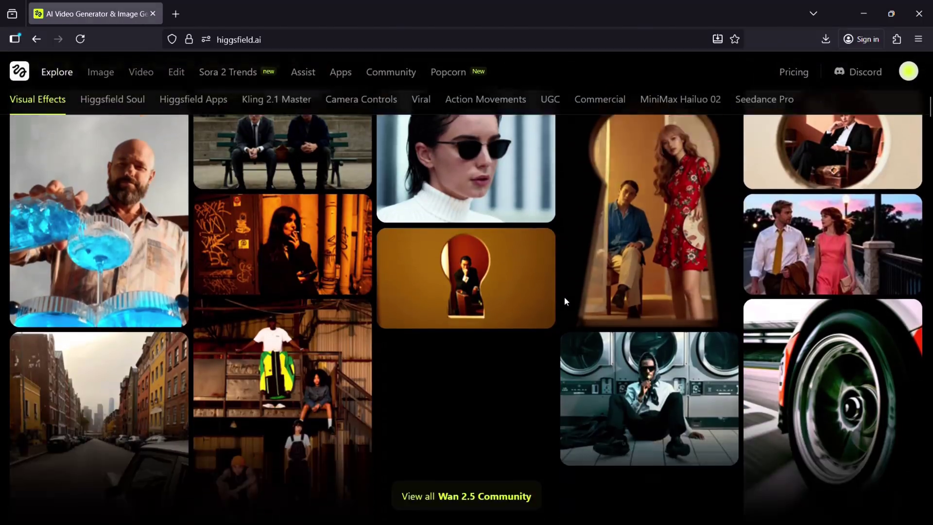